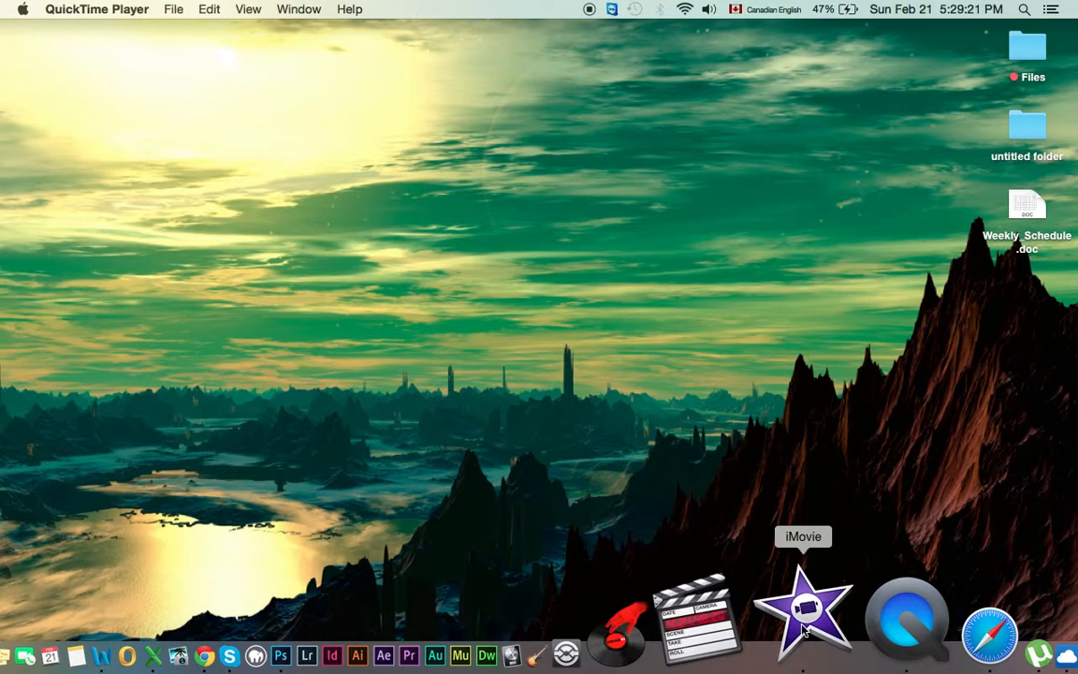
# Open iMovie and view its version information
pyautogui.click(803, 627)
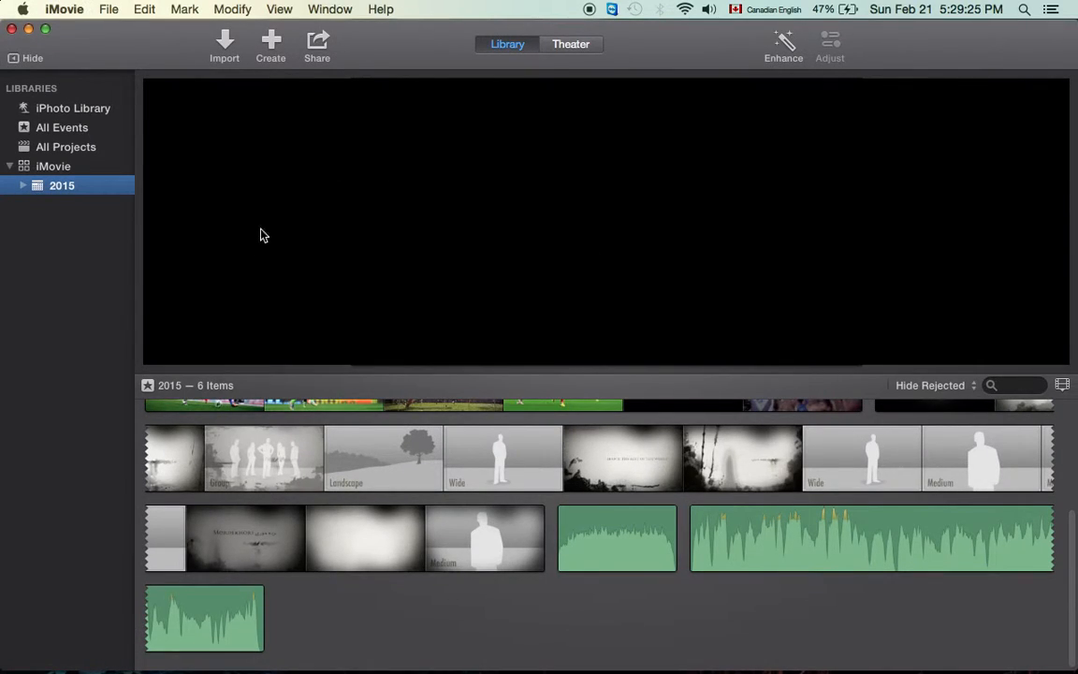
pyautogui.click(64, 10)
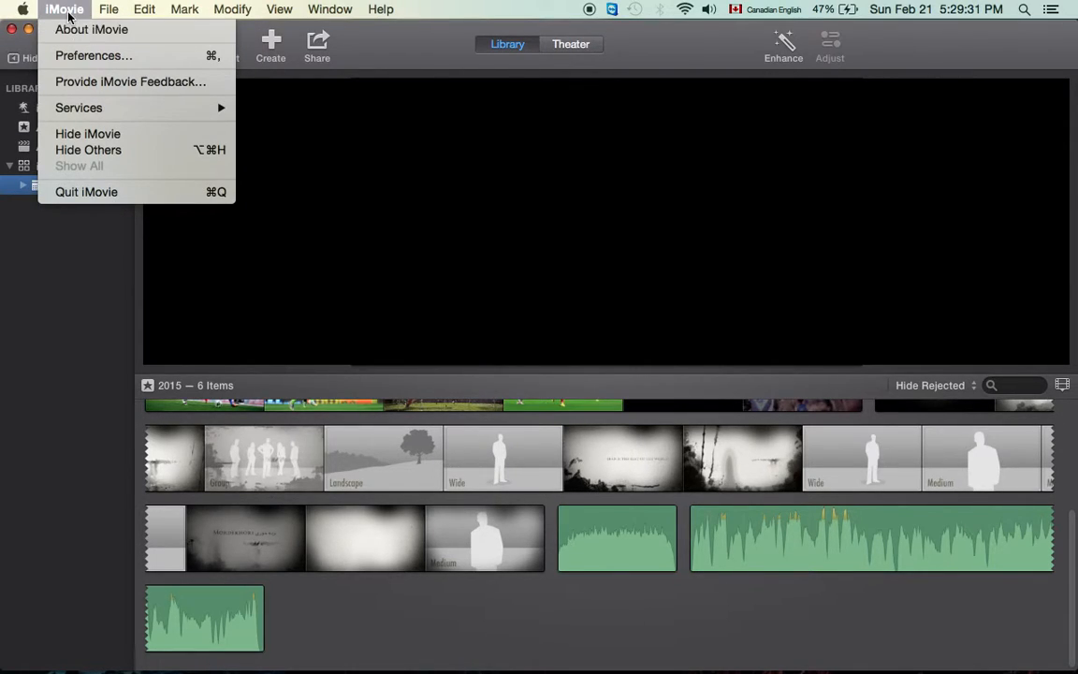
pyautogui.click(77, 35)
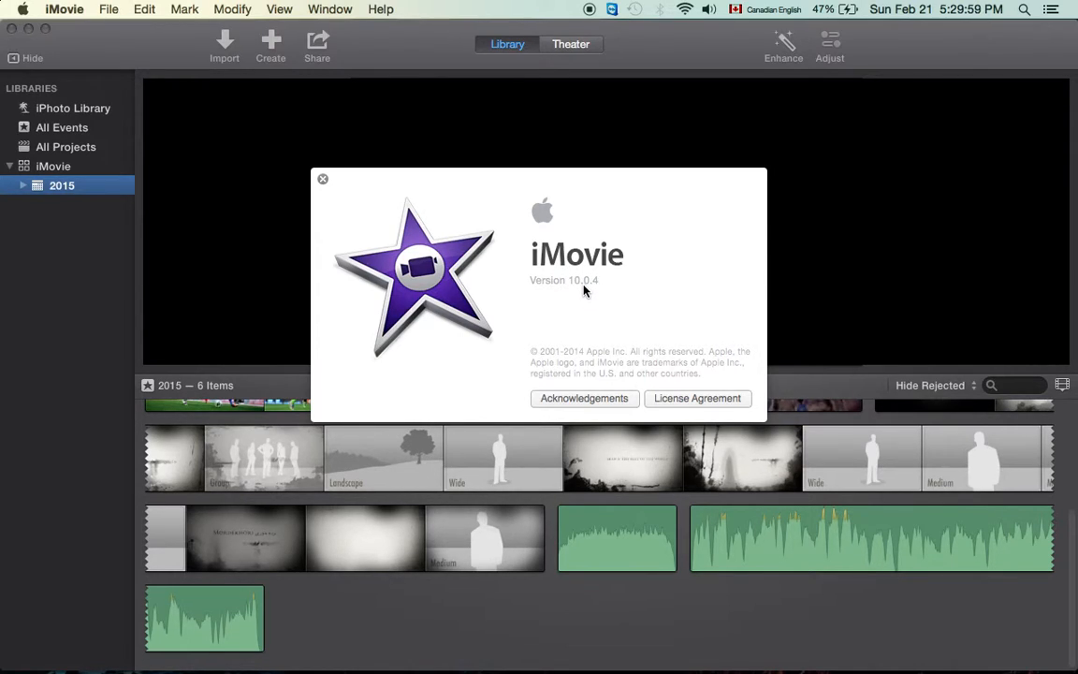
pyautogui.click(323, 181)
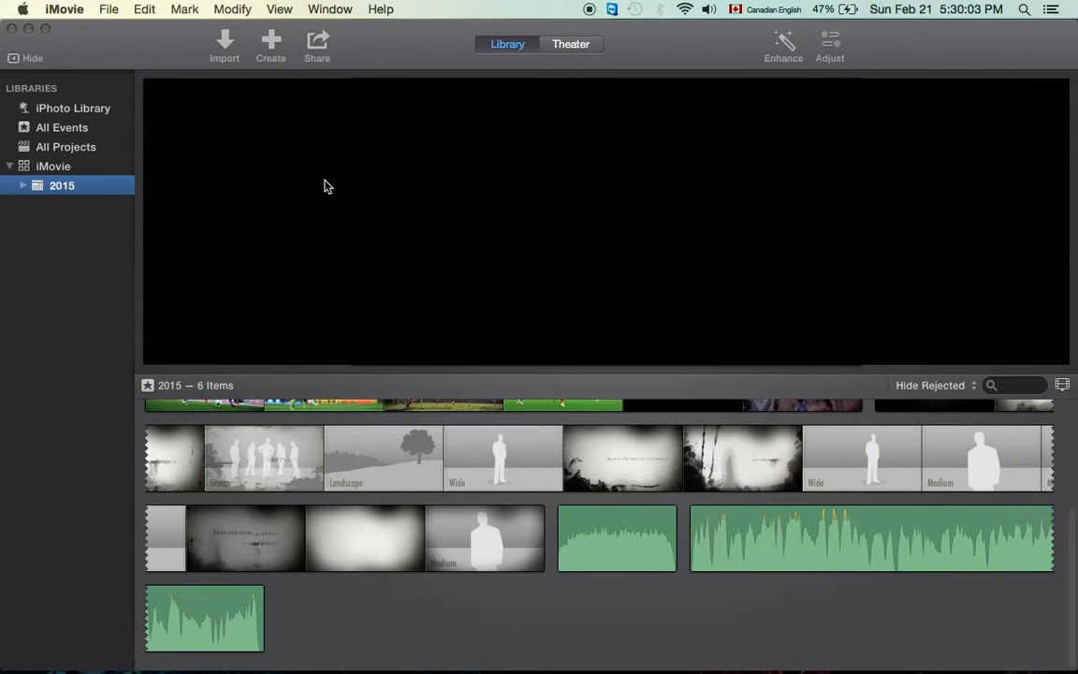
# Create a new event in the iMovie library and name it Green Screen Tutorial
pyautogui.rightClick(44, 279)
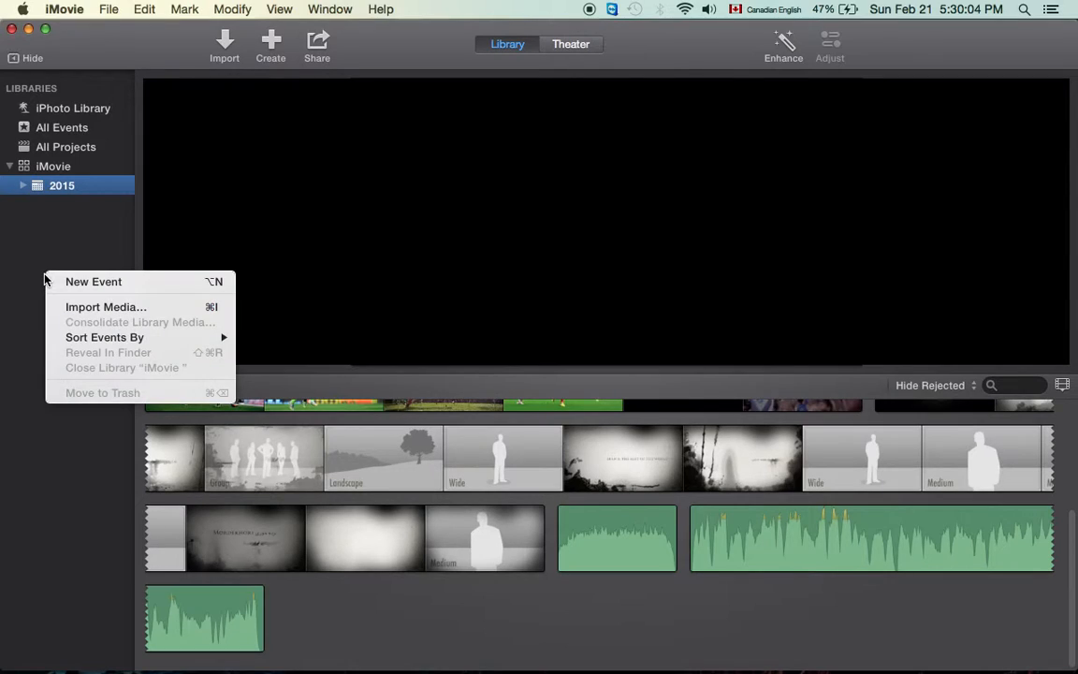
pyautogui.click(90, 284)
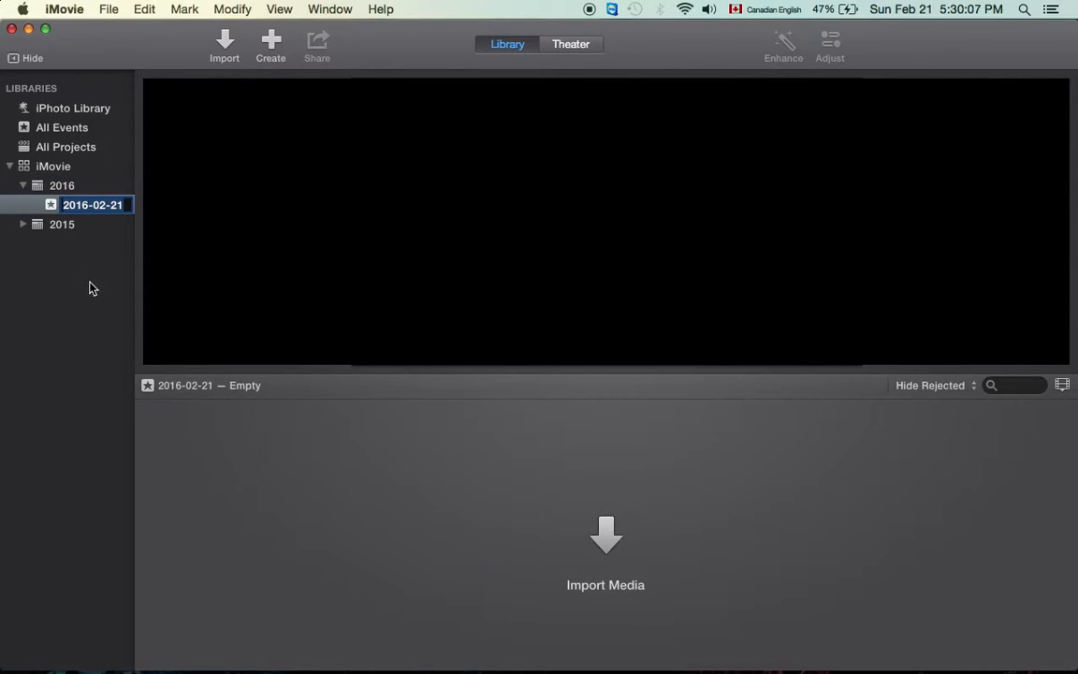
pyautogui.write('Gre')
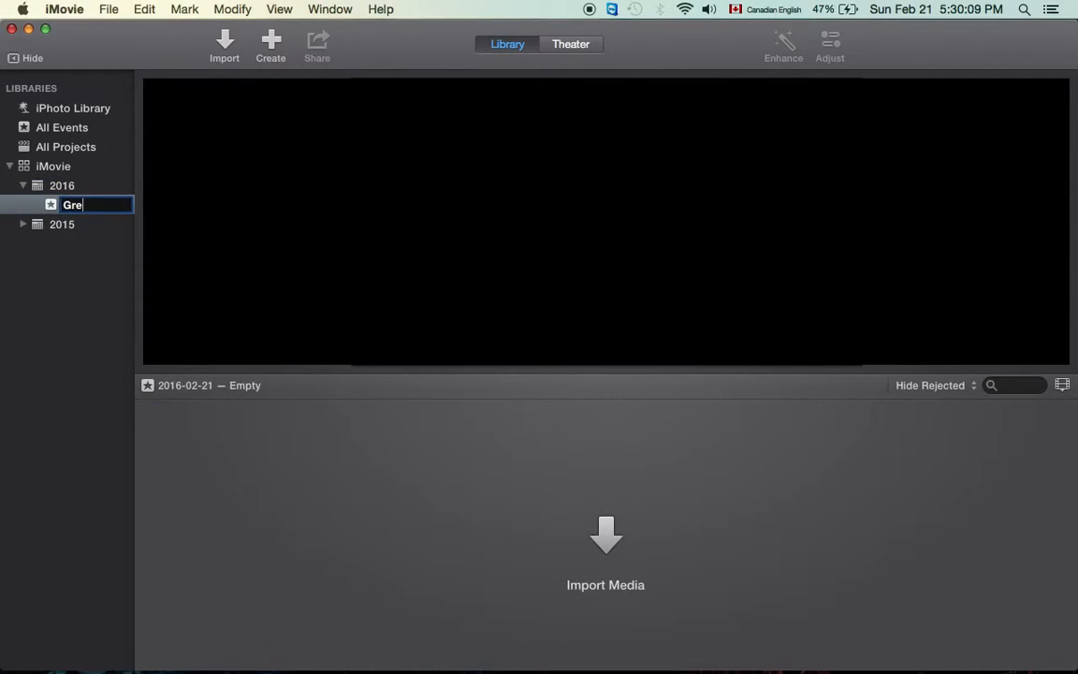
pyautogui.write('en Screen')
pyautogui.write(' Tutoria')
pyautogui.write('l')
pyautogui.press('Return')
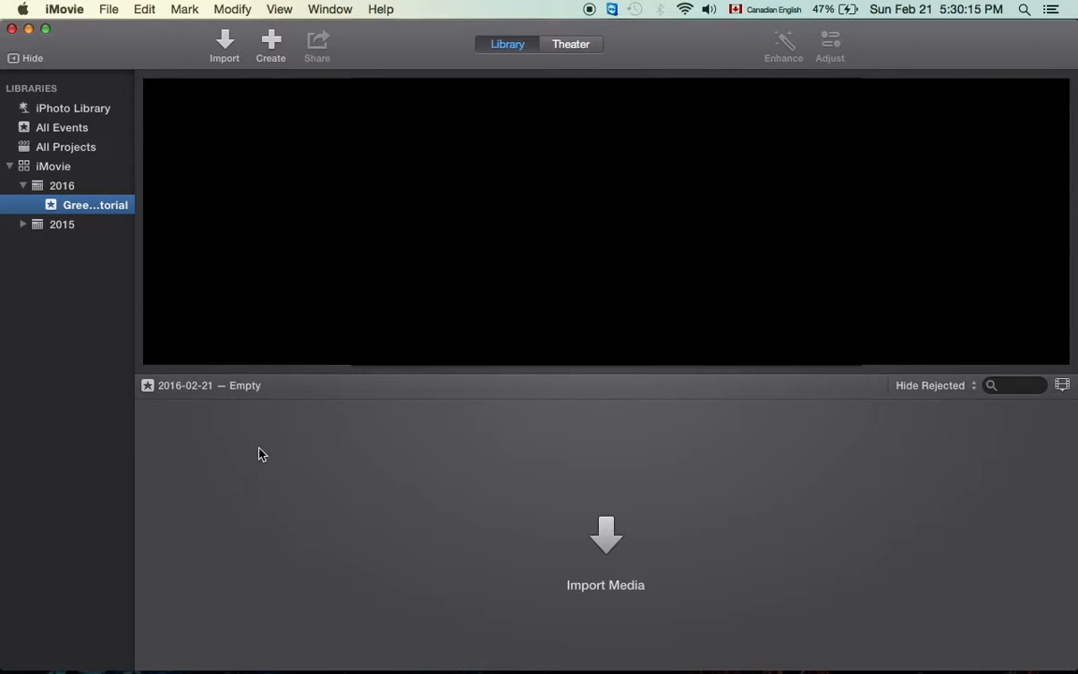
# Import the Green Screen Action Movies Monsters and Animals video and Jungle-Road-Background-Wallpaper-HD.jpg into the Green Screen Tutorial event
pyautogui.click(610, 538)
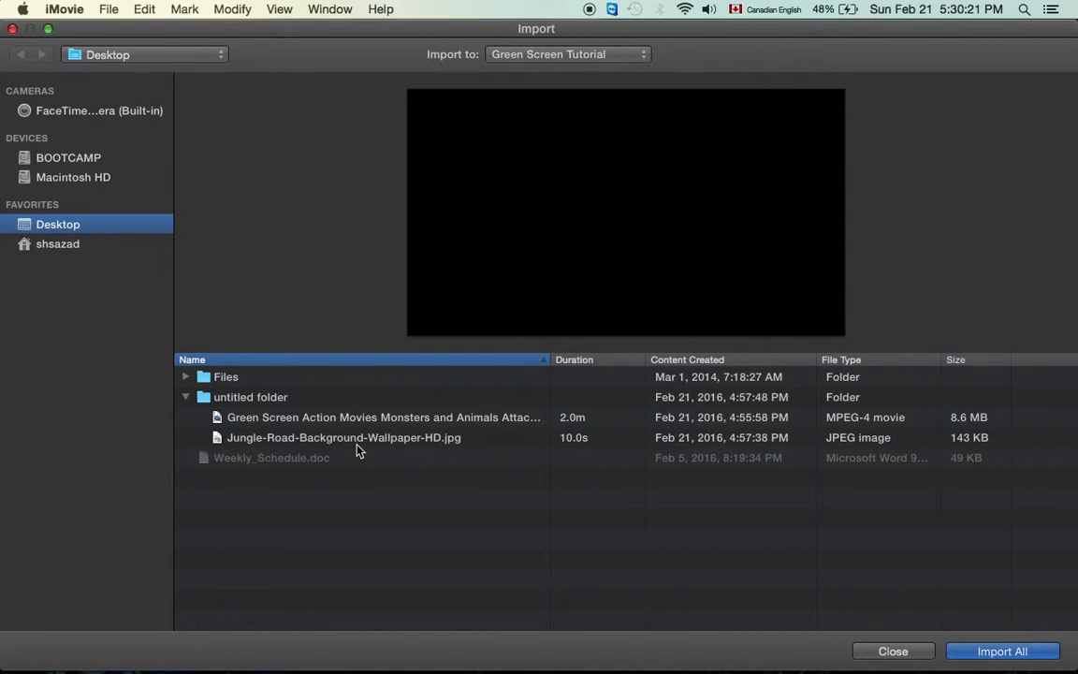
pyautogui.click(376, 418)
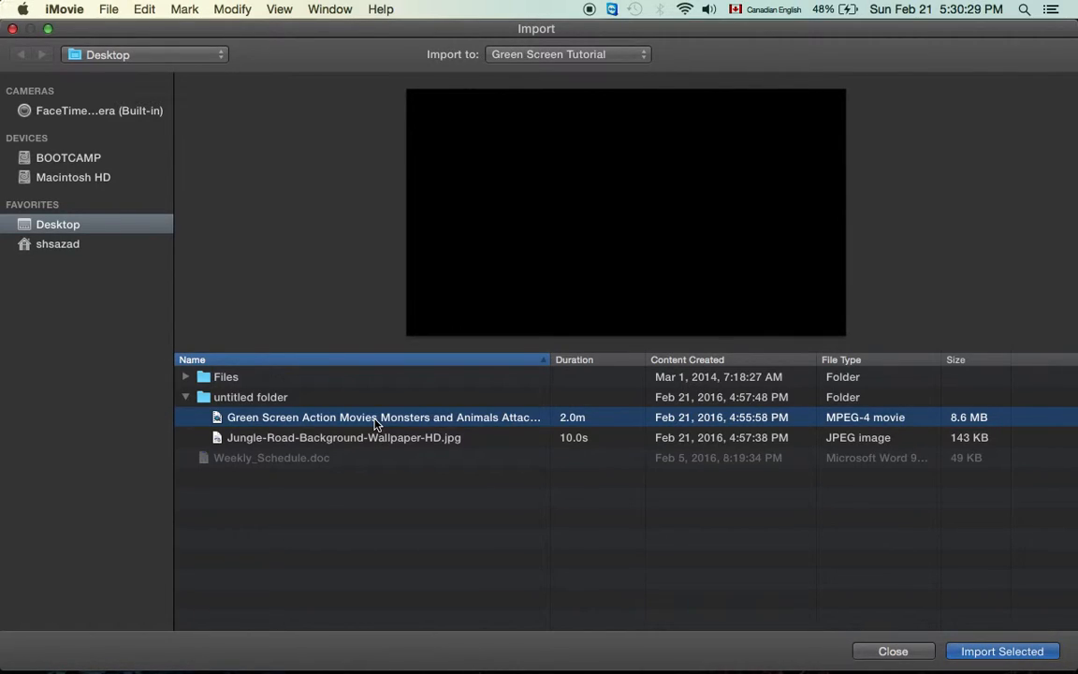
pyautogui.keyDown('shift'); pyautogui.click(381, 439); pyautogui.keyUp('shift')
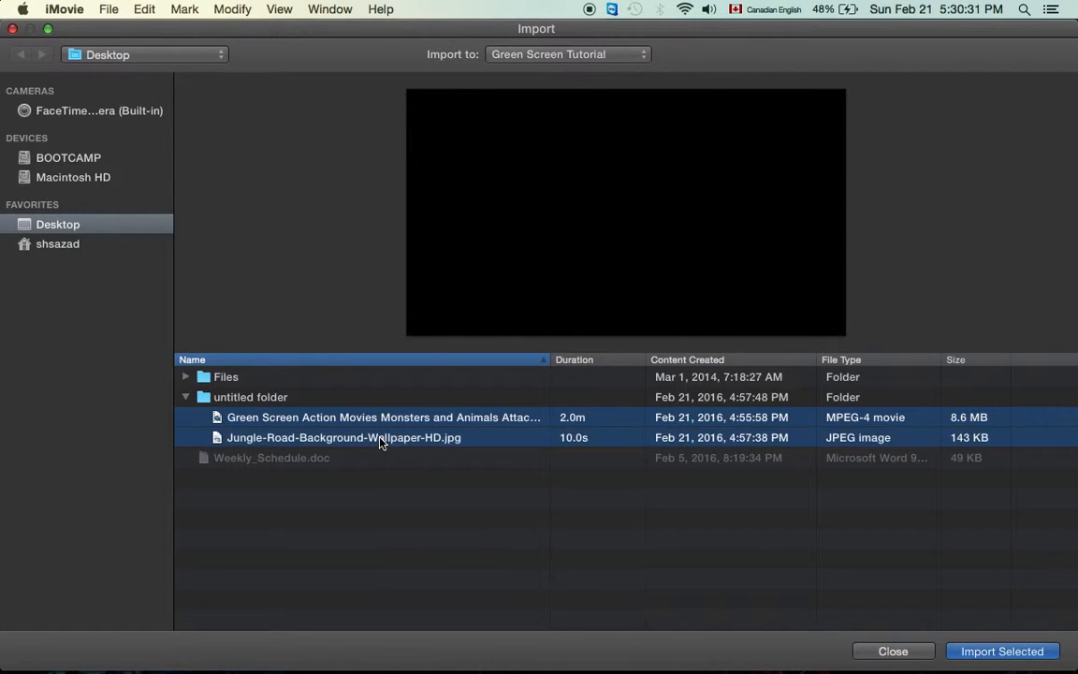
pyautogui.click(1015, 651)
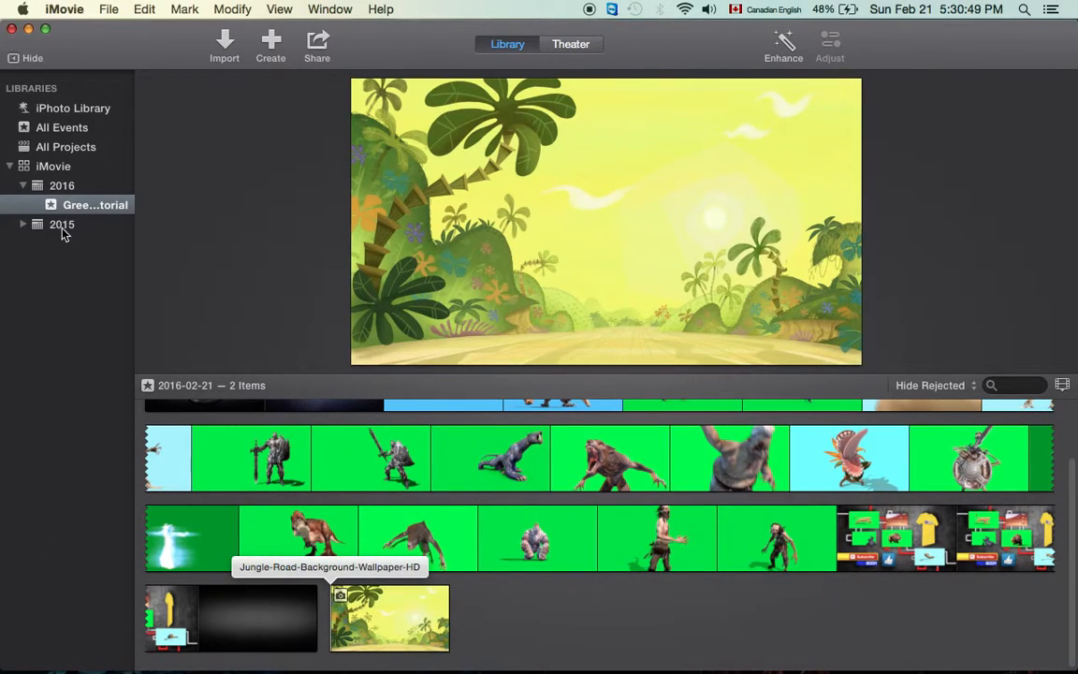
# Create a new movie with No Theme, named Green Tutorial, in the Green Screen Tutorial event
pyautogui.click(260, 43)
pyautogui.click(221, 105)
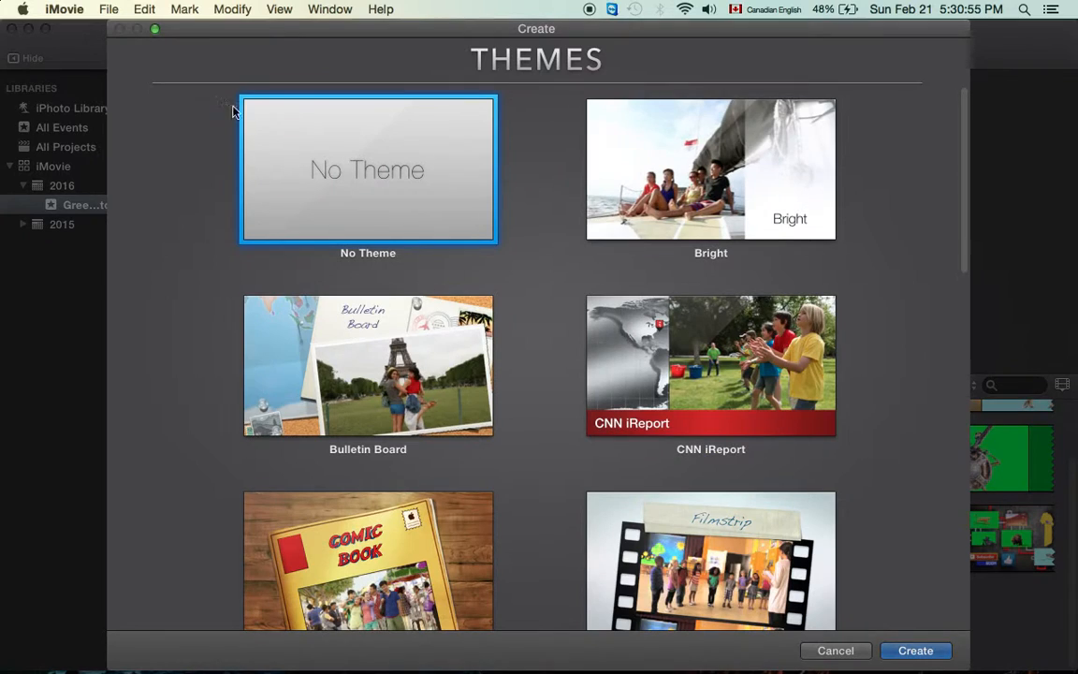
pyautogui.doubleClick(399, 224)
pyautogui.write('Green T')
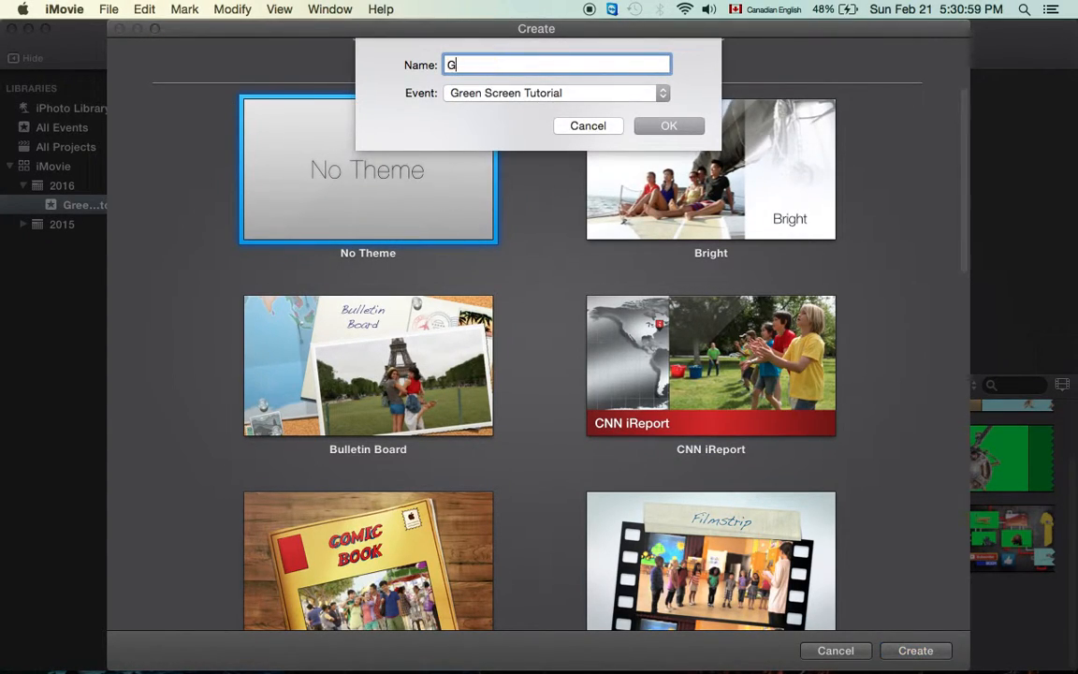
pyautogui.write('utorial')
pyautogui.press('Return')
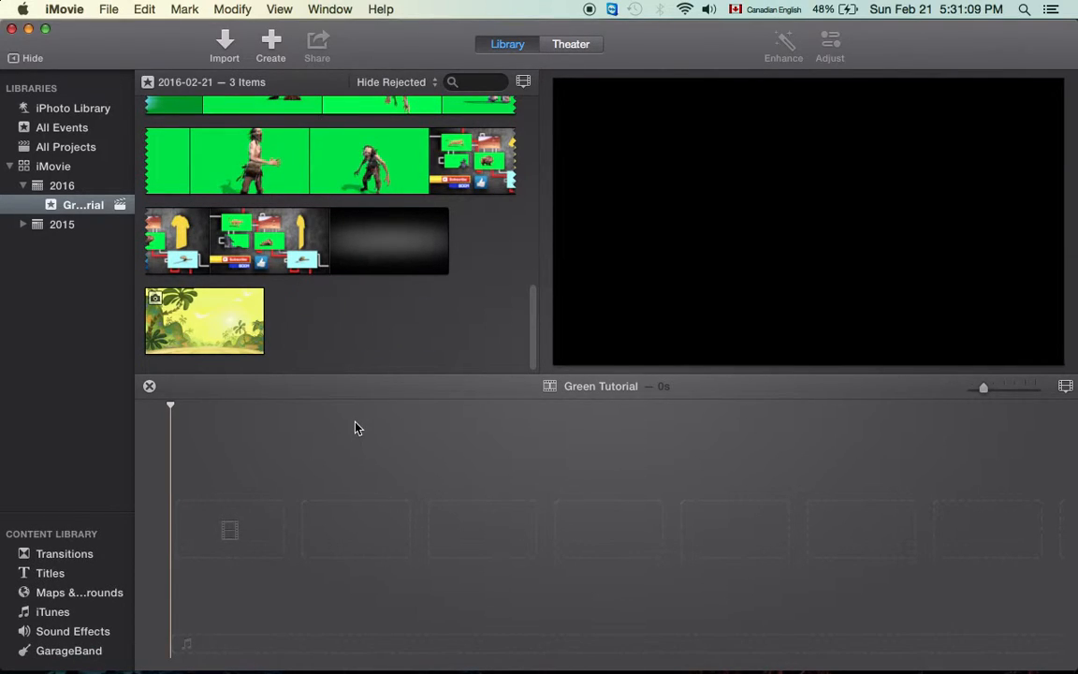
# Add the Jungle-Road-Background-Wallpaper-HD image to the start of the empty timeline
pyautogui.moveTo(536, 315); pyautogui.dragTo(555, 279)
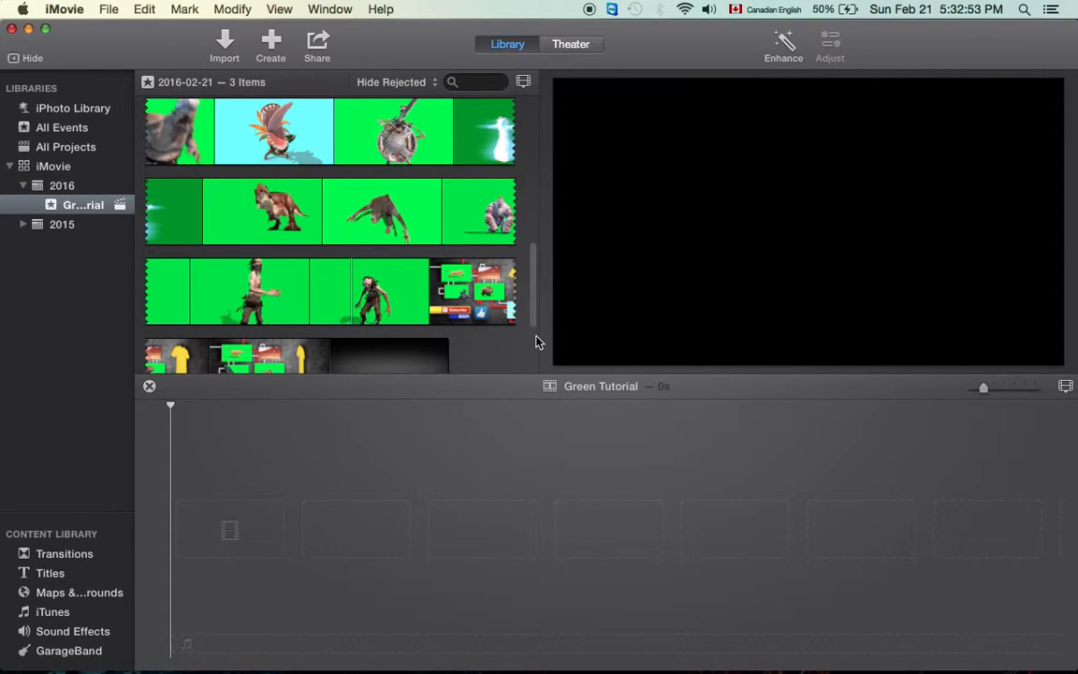
pyautogui.scroll(-5, 536, 323)
pyautogui.click(181, 315)
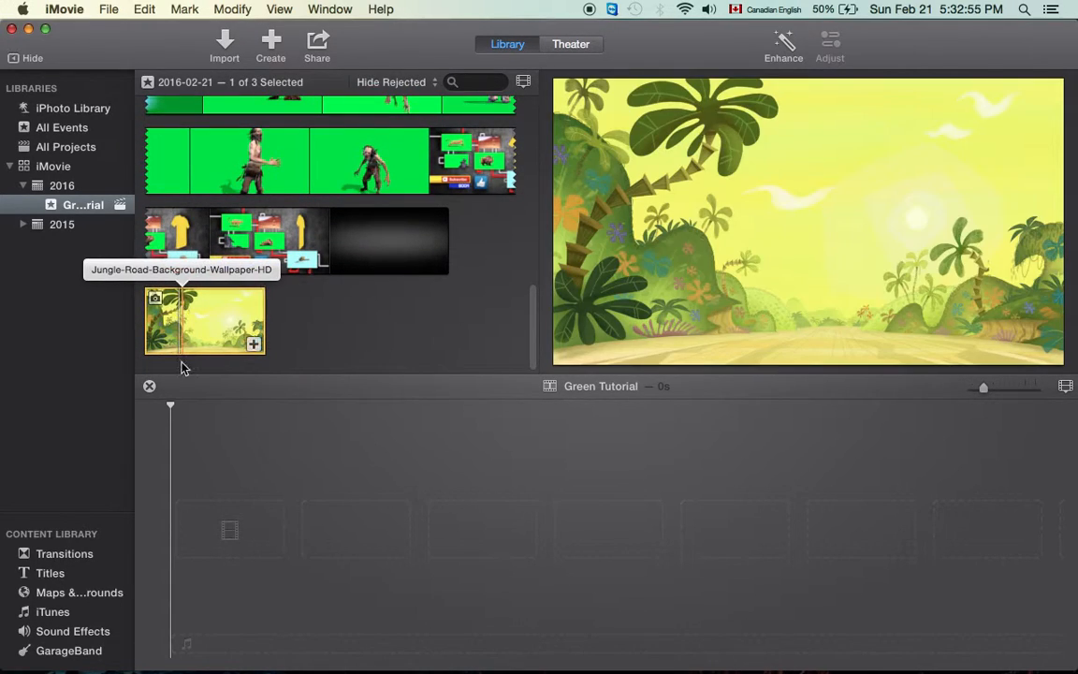
pyautogui.moveTo(183, 318); pyautogui.dragTo(237, 520)
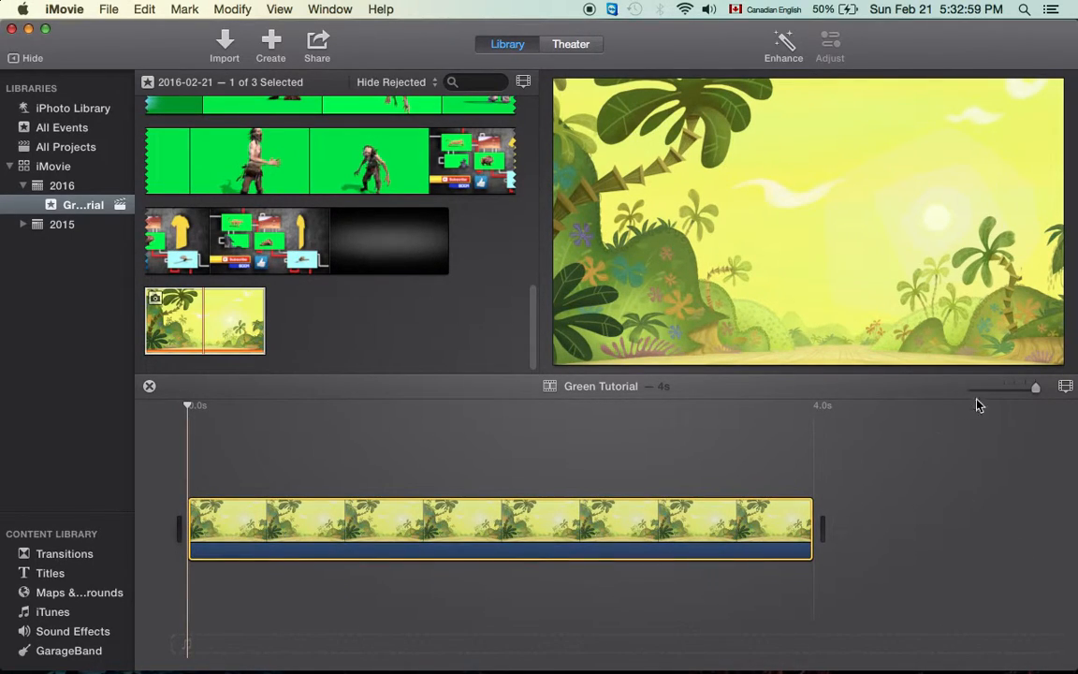
# Extend the jungle background clip in the timeline to about 1 minute 49 seconds
pyautogui.moveTo(1022, 391); pyautogui.dragTo(1006, 393)
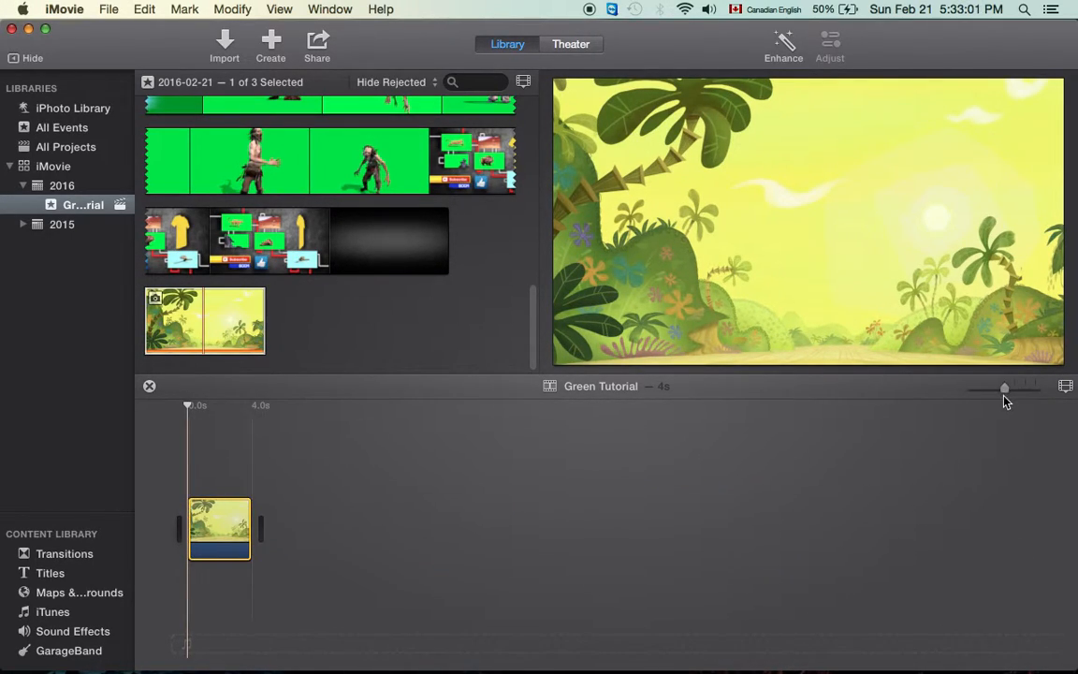
pyautogui.moveTo(253, 525); pyautogui.dragTo(1003, 541)
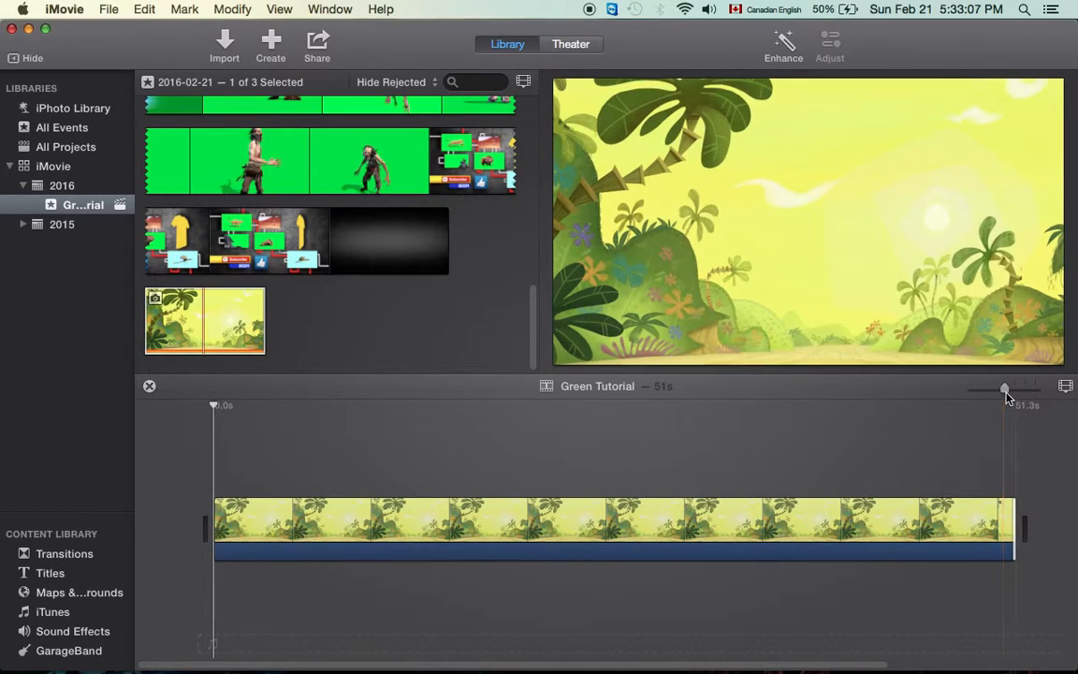
pyautogui.moveTo(1003, 388); pyautogui.dragTo(995, 391)
pyautogui.moveTo(590, 521); pyautogui.dragTo(1026, 509)
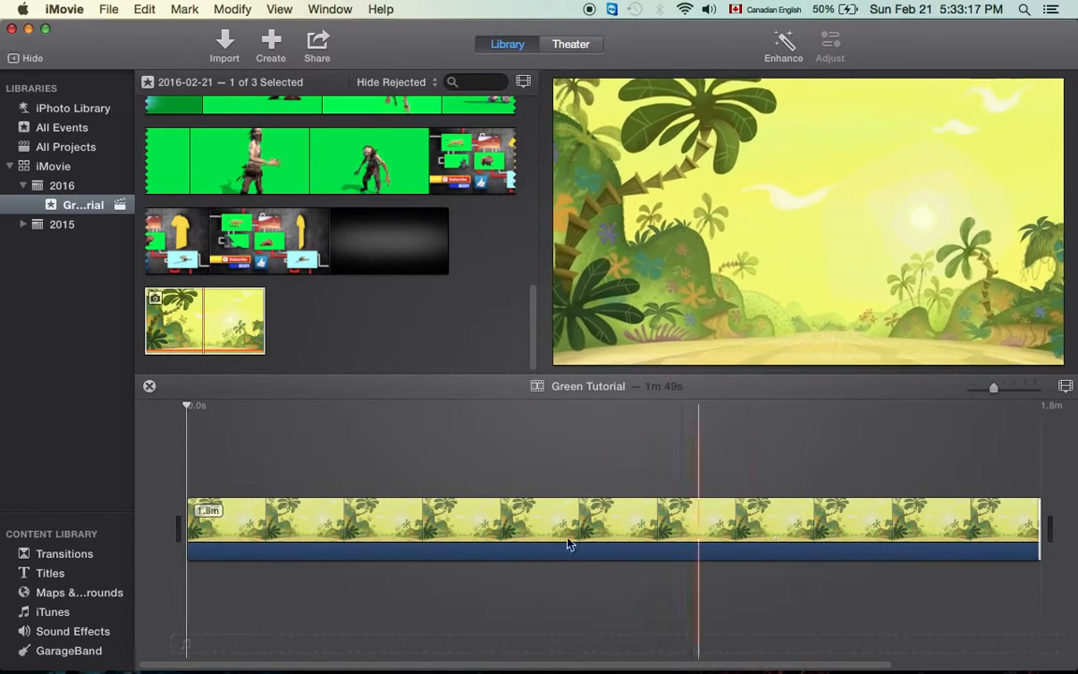
# Set the jungle background clip's crop style to Fit in place of Ken Burns
pyautogui.click(666, 535)
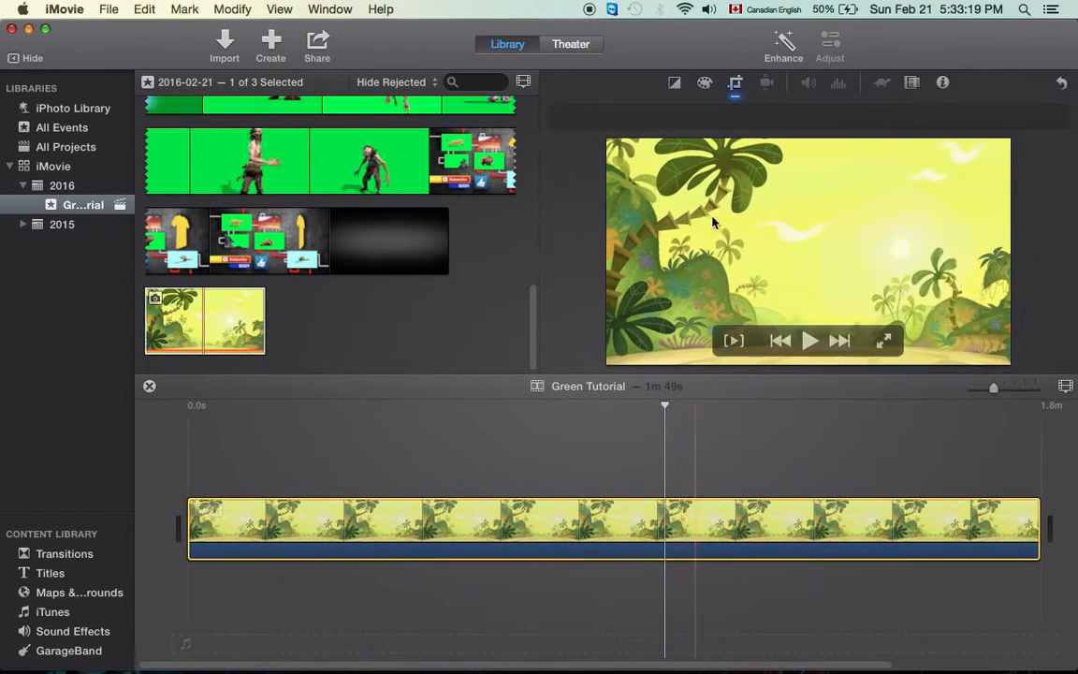
pyautogui.click(673, 82)
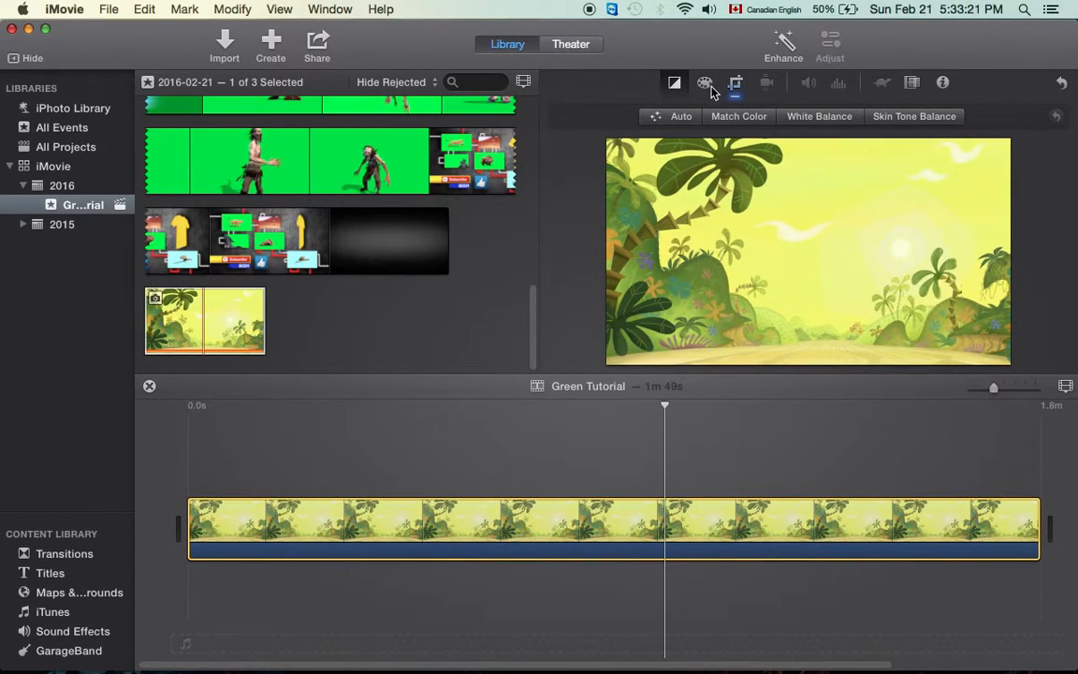
pyautogui.click(736, 84)
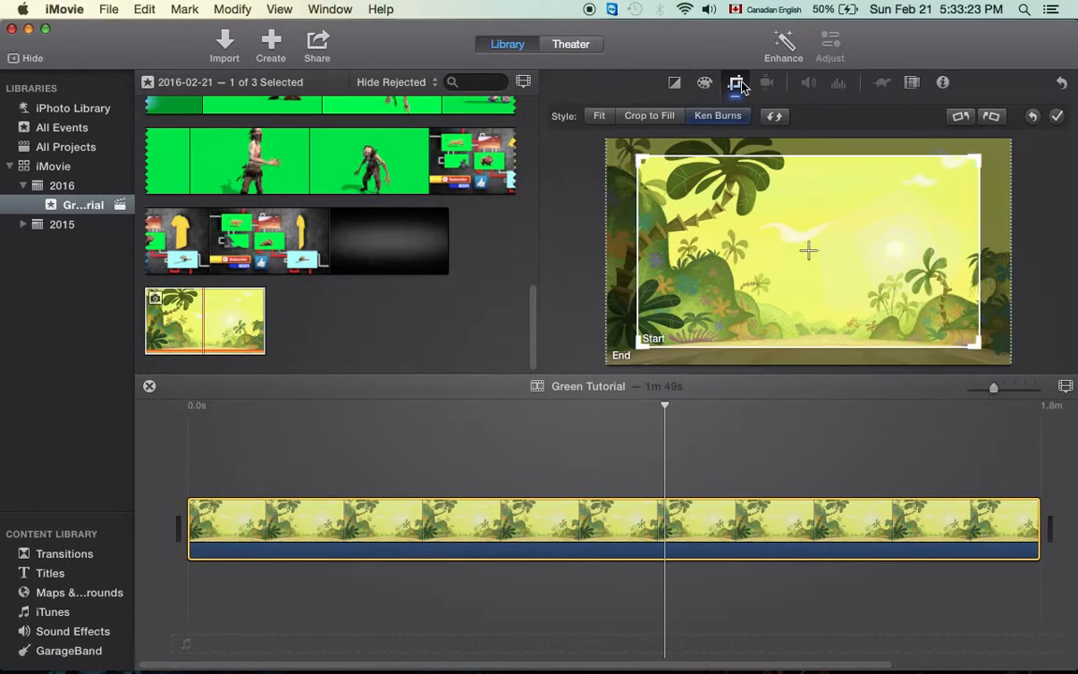
pyautogui.click(598, 116)
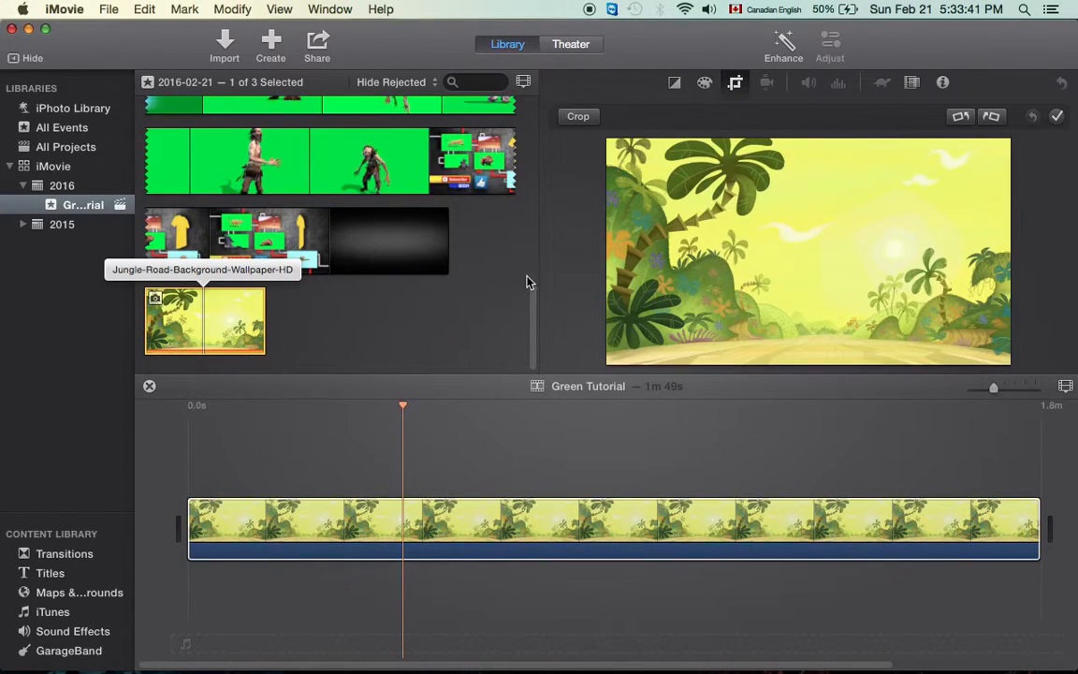
# Place the whole green screen monsters video above the jungle background, starting at 0.0s
pyautogui.click(400, 230)
pyautogui.moveTo(353, 187); pyautogui.dragTo(187, 456)
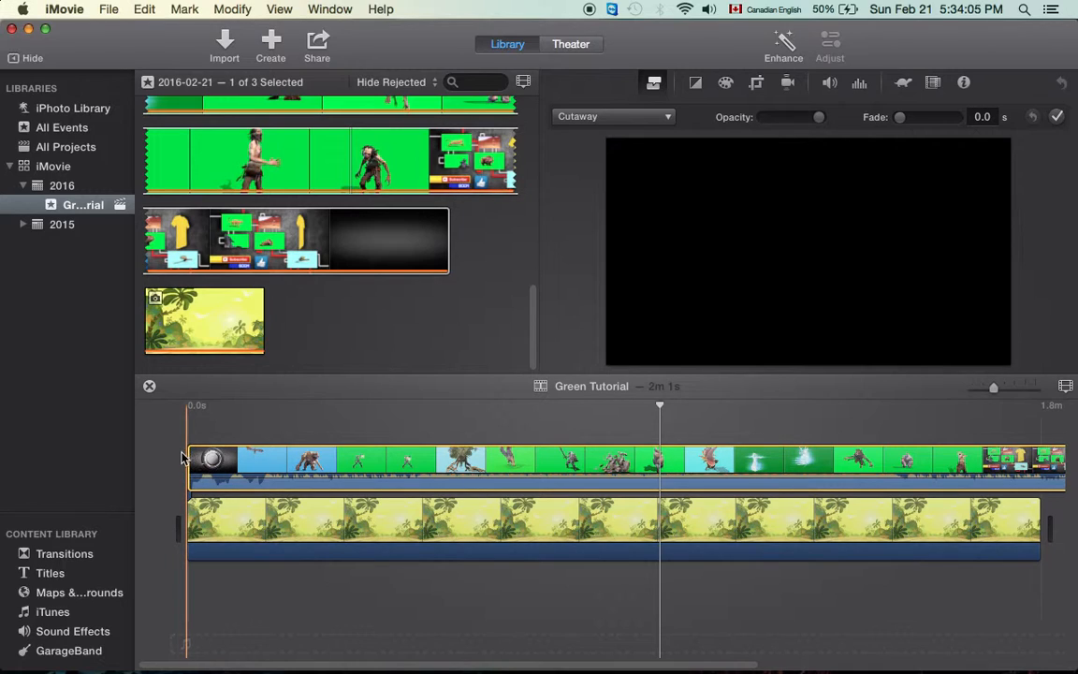
# Detach the audio from the green screen overlay and lower the detached audio's volume
pyautogui.rightClick(251, 463)
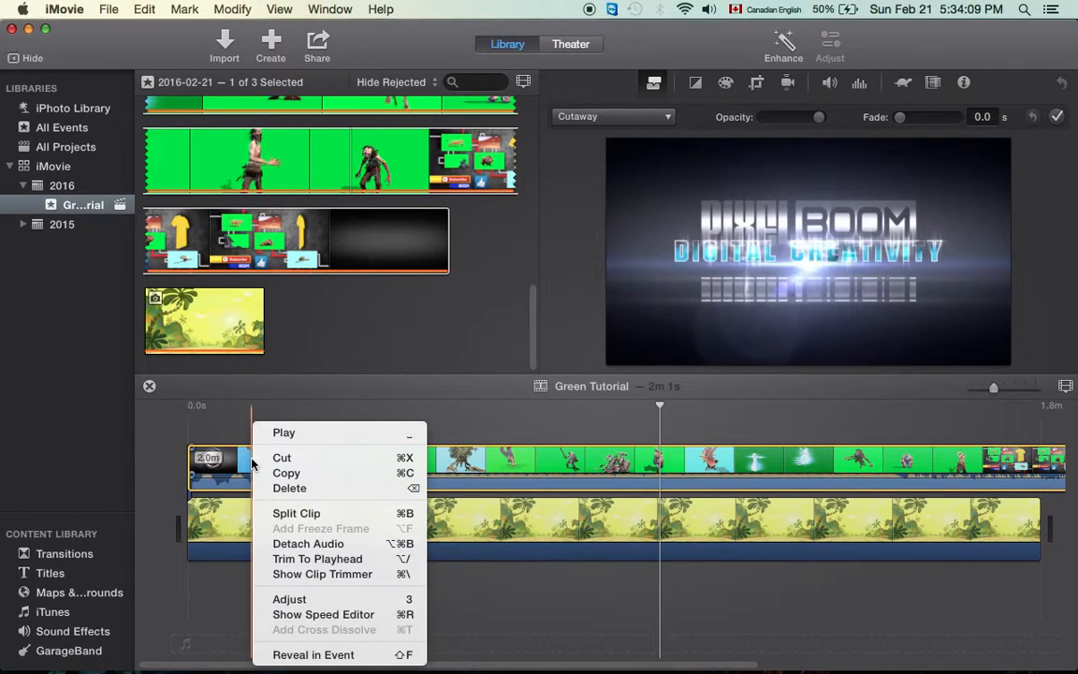
pyautogui.click(309, 544)
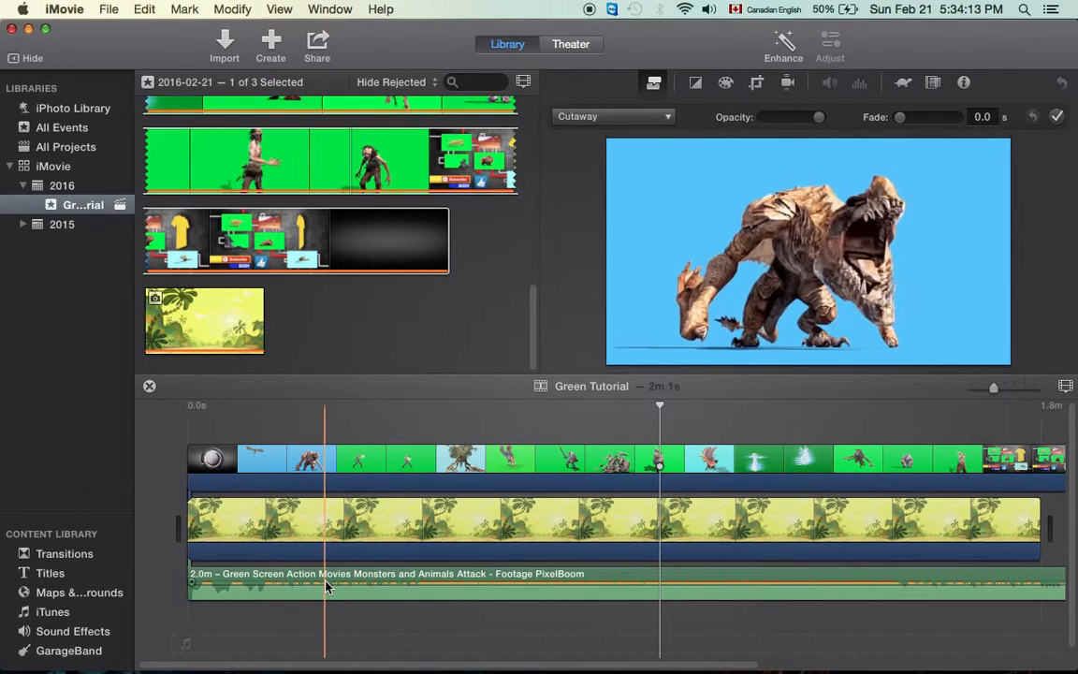
pyautogui.moveTo(327, 590); pyautogui.dragTo(328, 595)
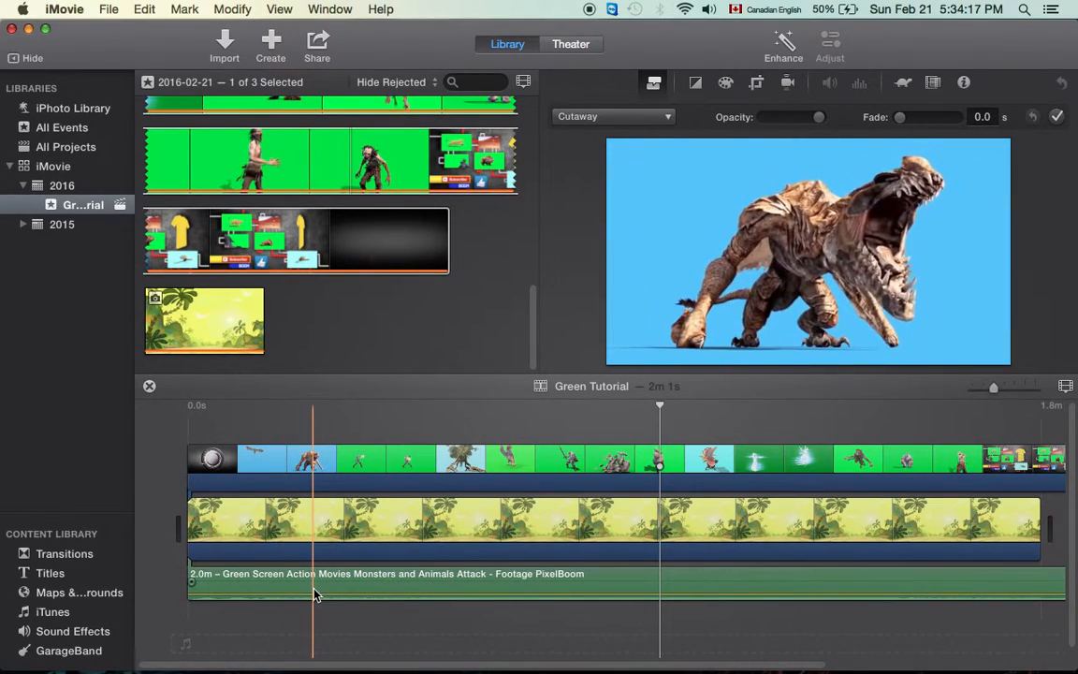
pyautogui.moveTo(313, 593); pyautogui.dragTo(315, 591)
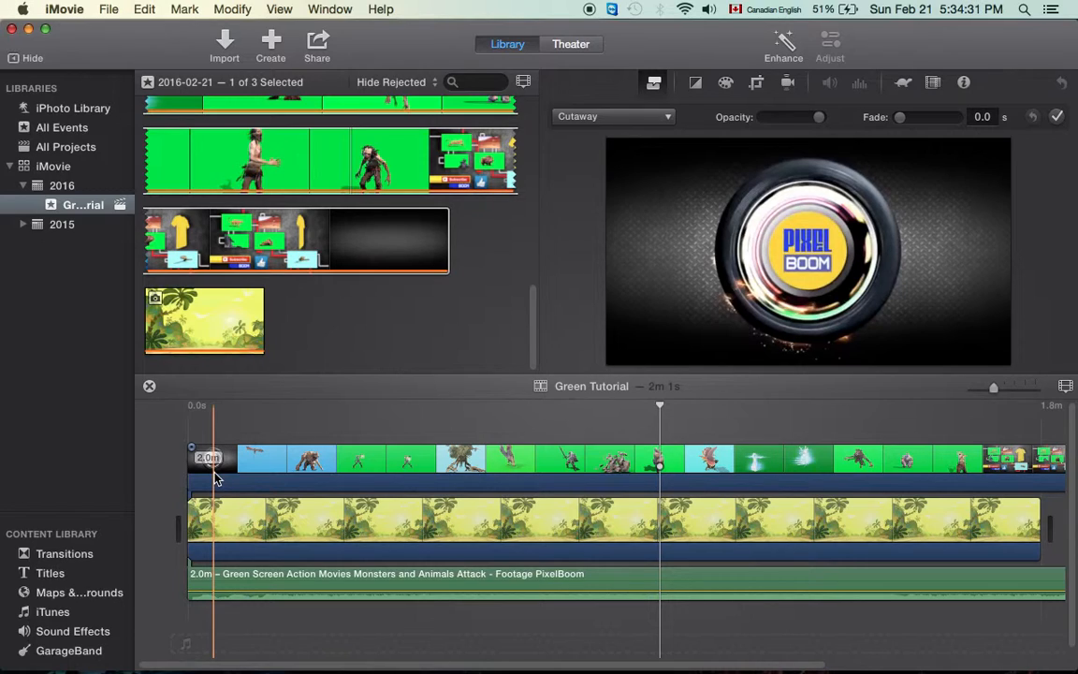
# Play the timeline from the start and skim through the overlay footage to examine its creature shots
pyautogui.click(190, 483)
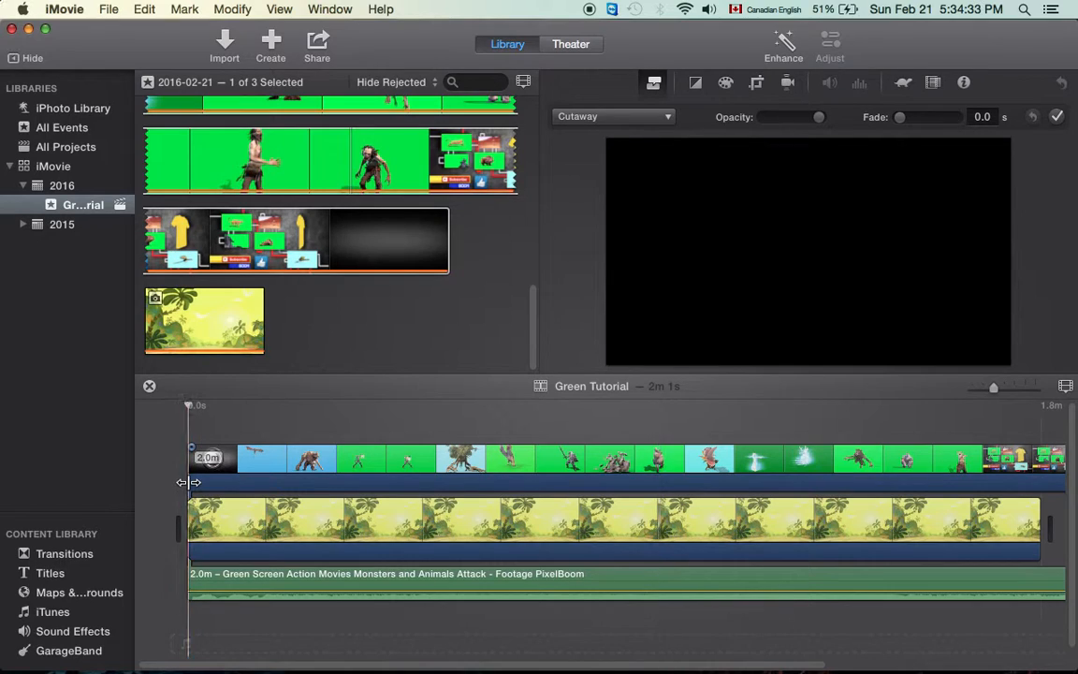
pyautogui.press('space')
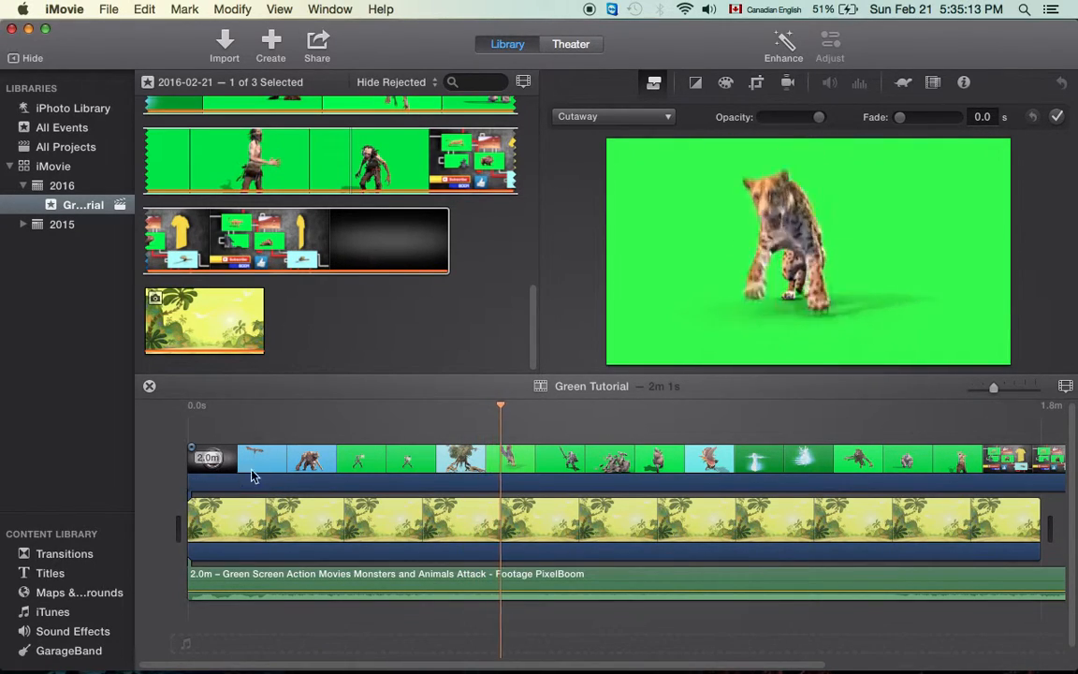
pyautogui.click(582, 437)
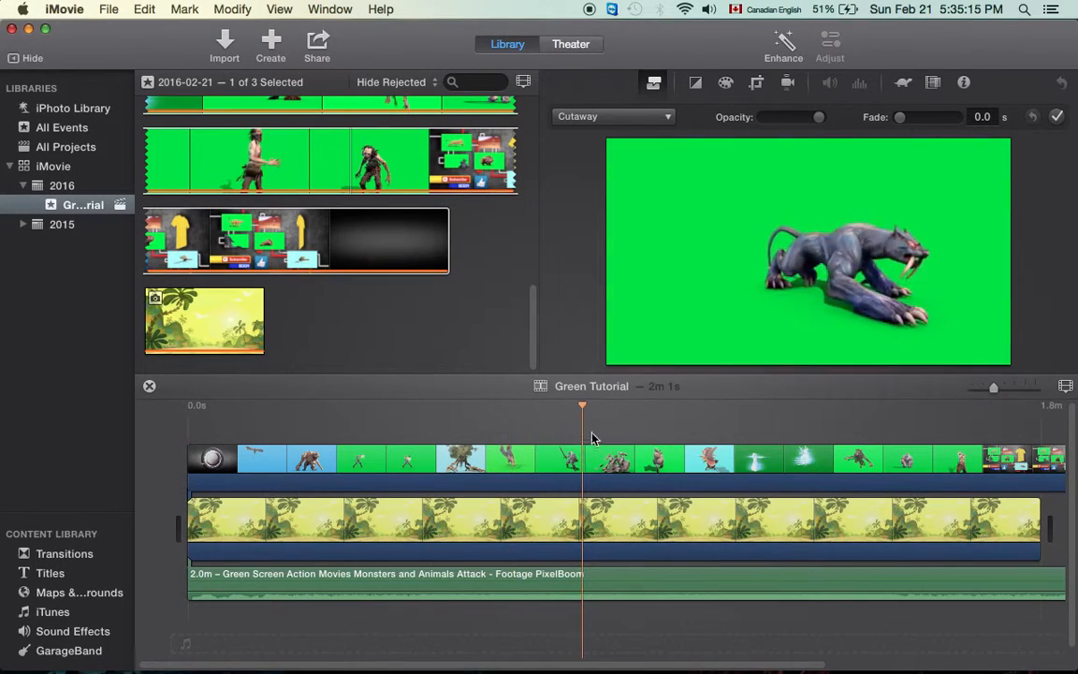
pyautogui.click(620, 435)
pyautogui.click(667, 438)
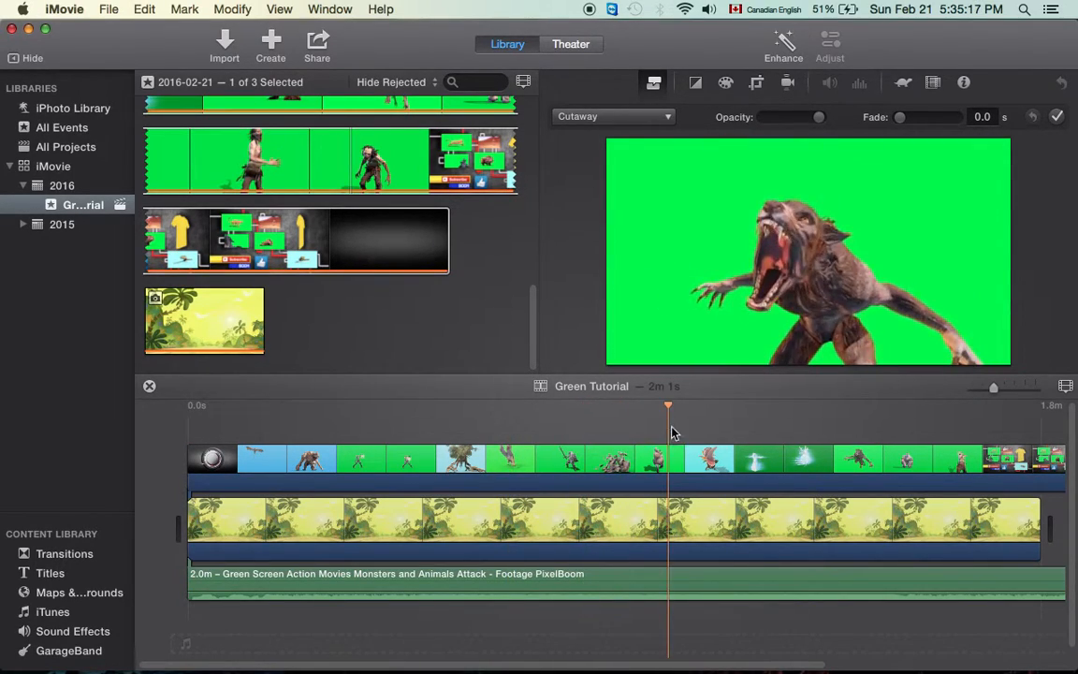
pyautogui.click(746, 435)
pyautogui.click(823, 435)
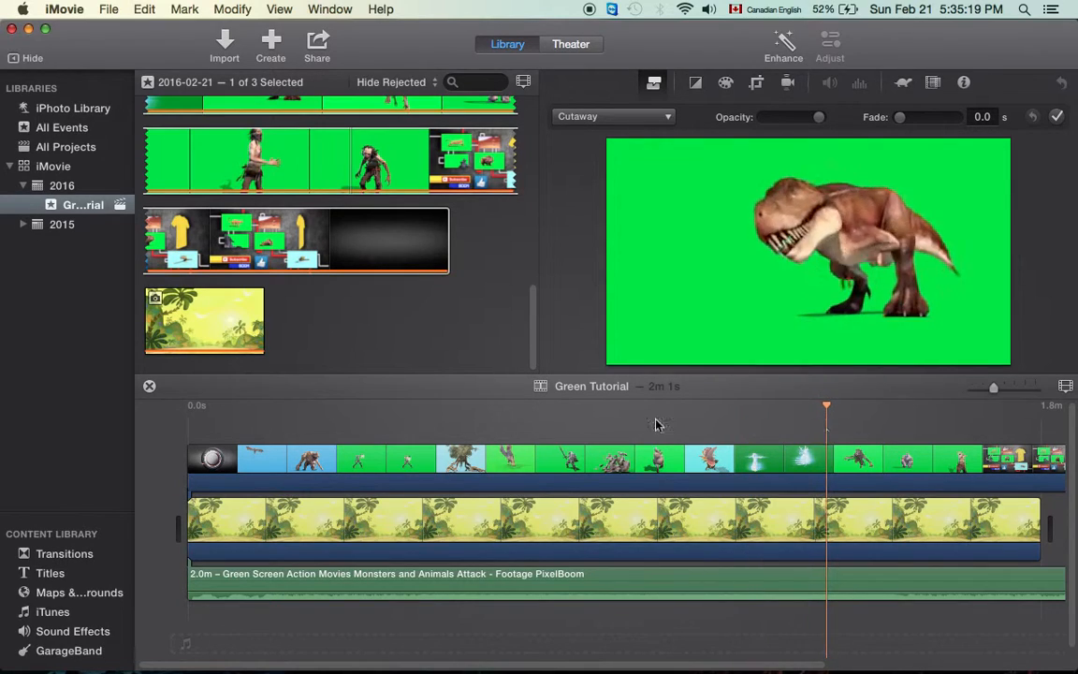
# Try to split the clip at about 10 s, where the winged creature shot starts after the intro
pyautogui.click(282, 428)
pyautogui.click(265, 426)
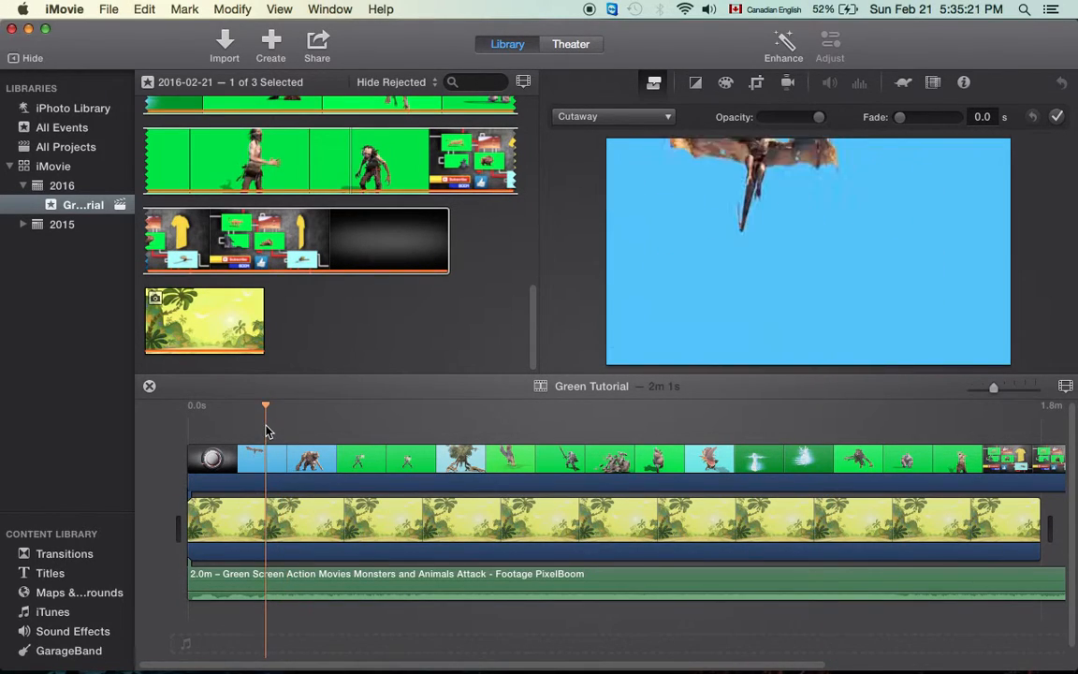
pyautogui.click(243, 427)
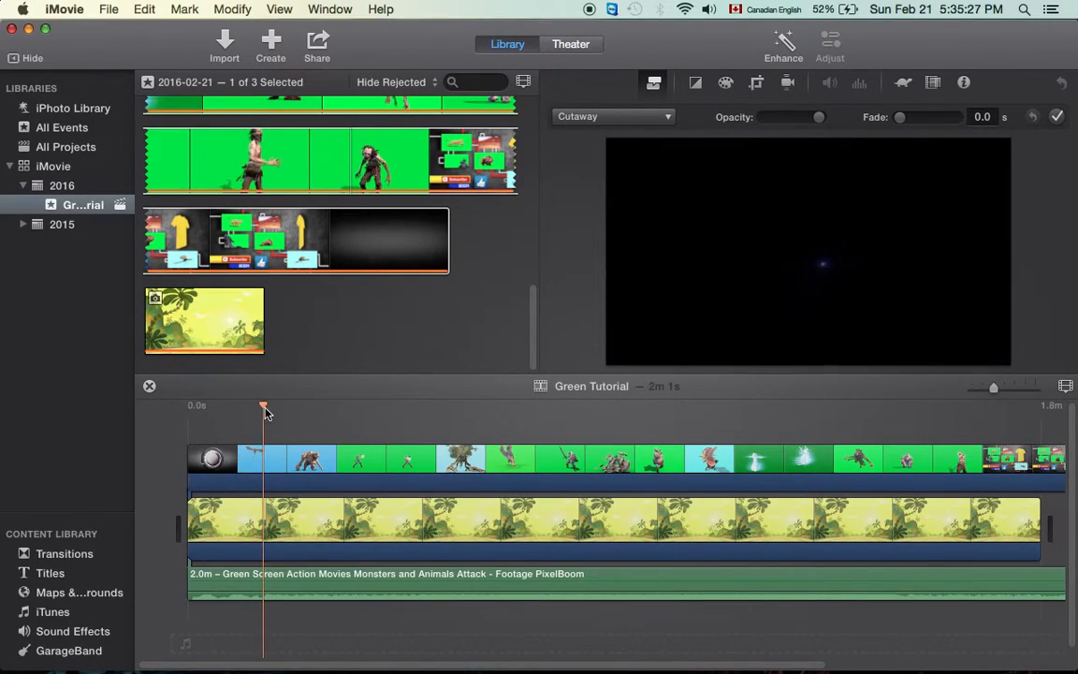
pyautogui.press('space')
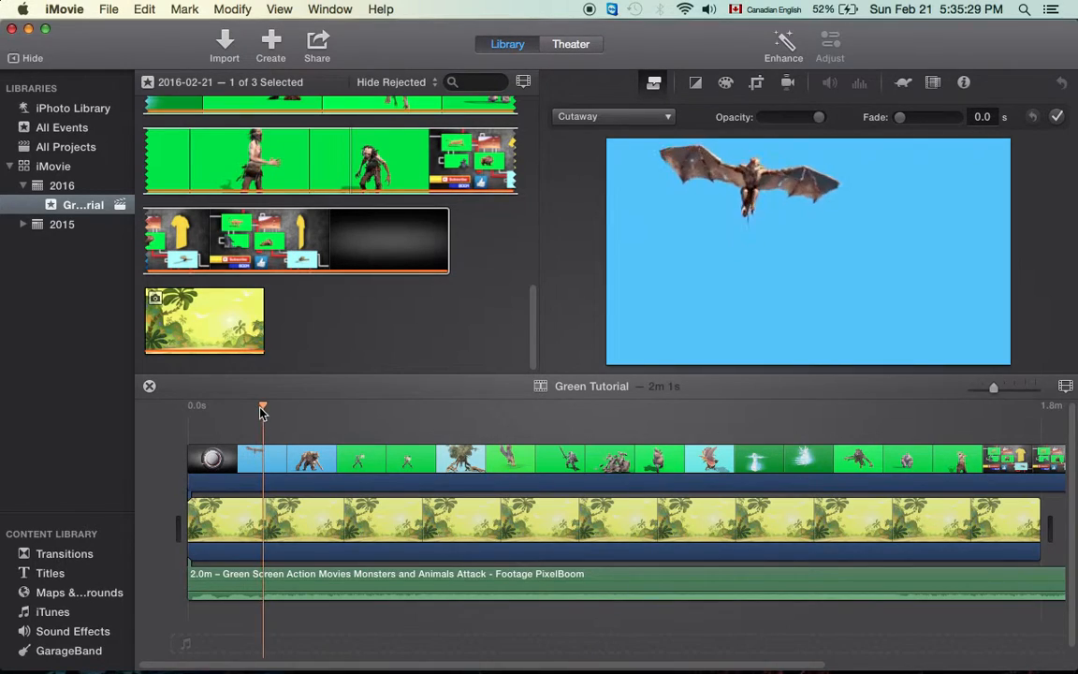
pyautogui.moveTo(271, 404); pyautogui.dragTo(258, 407)
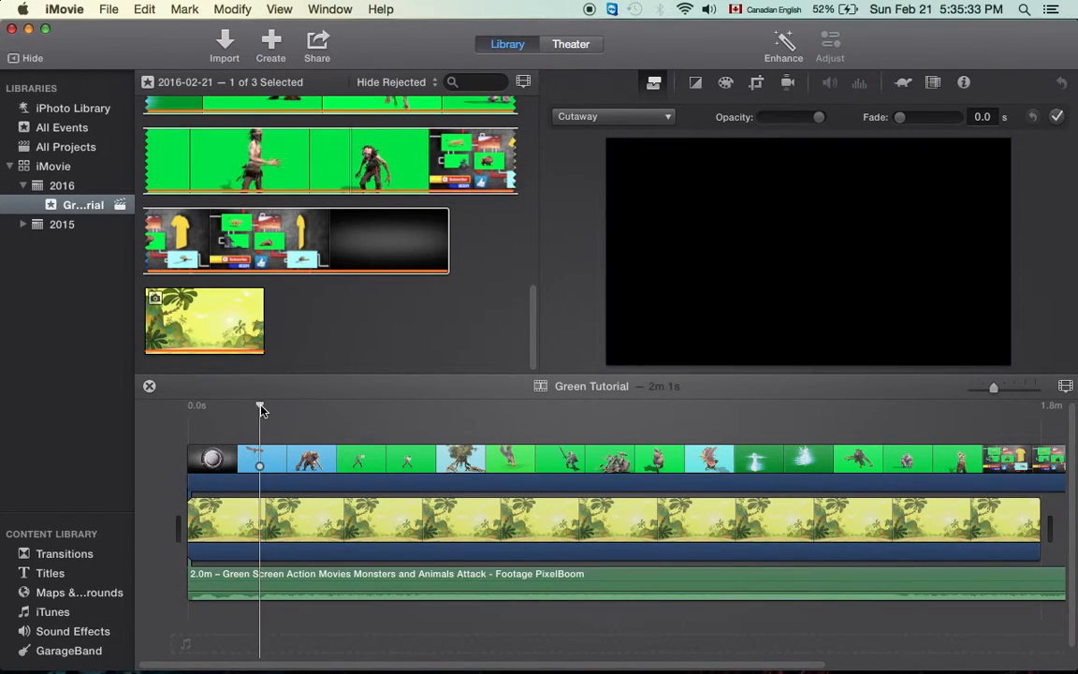
pyautogui.rightClick(265, 459)
pyautogui.click(309, 513)
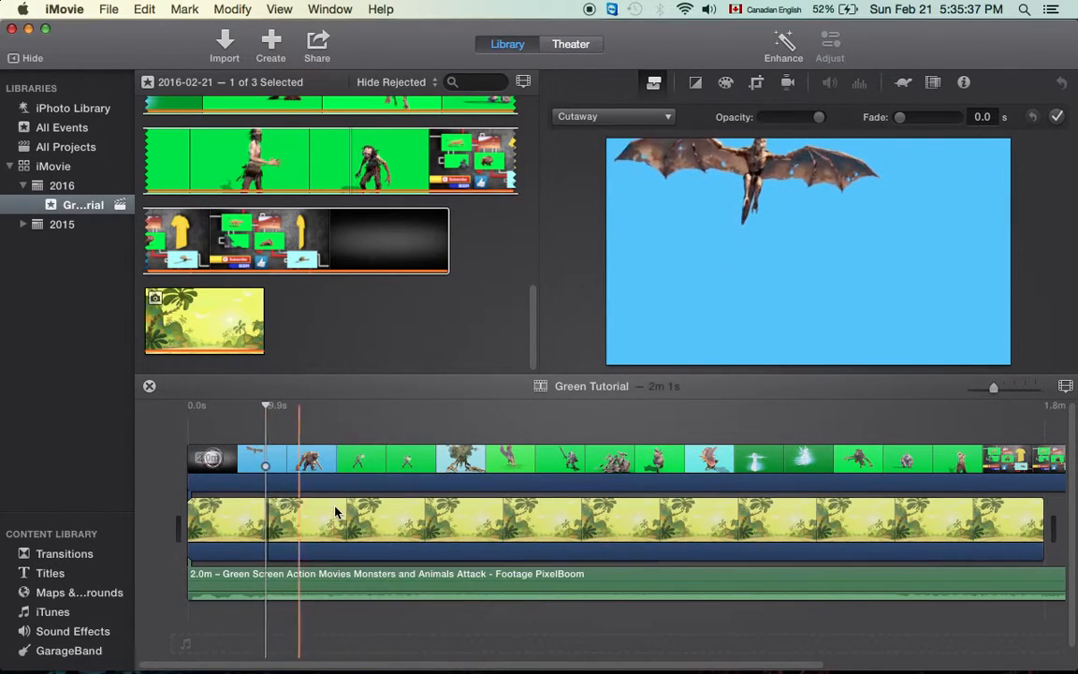
pyautogui.click(242, 465)
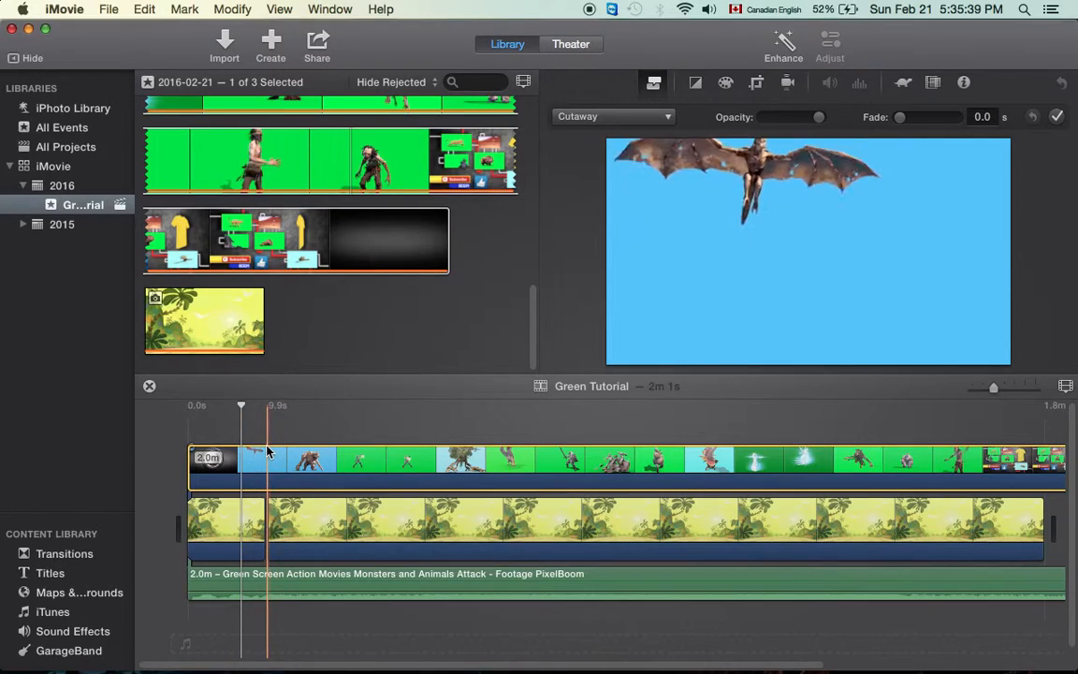
# Split the green screen overlay at about 10.1 s, where the winged creature appears against blue
pyautogui.click(266, 448)
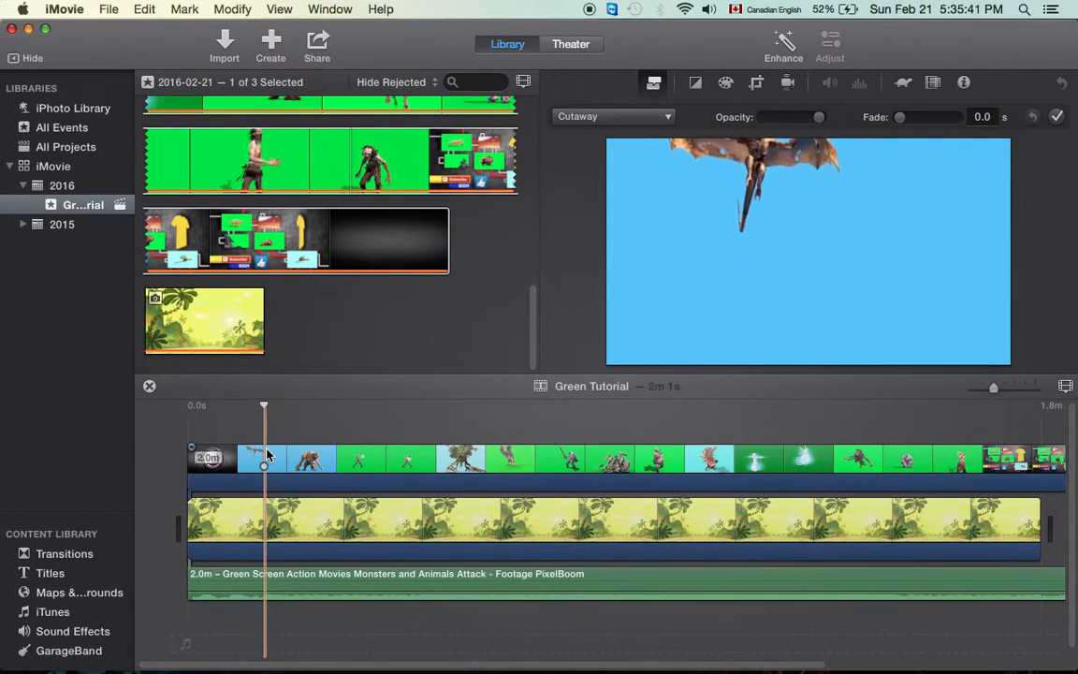
pyautogui.rightClick(267, 453)
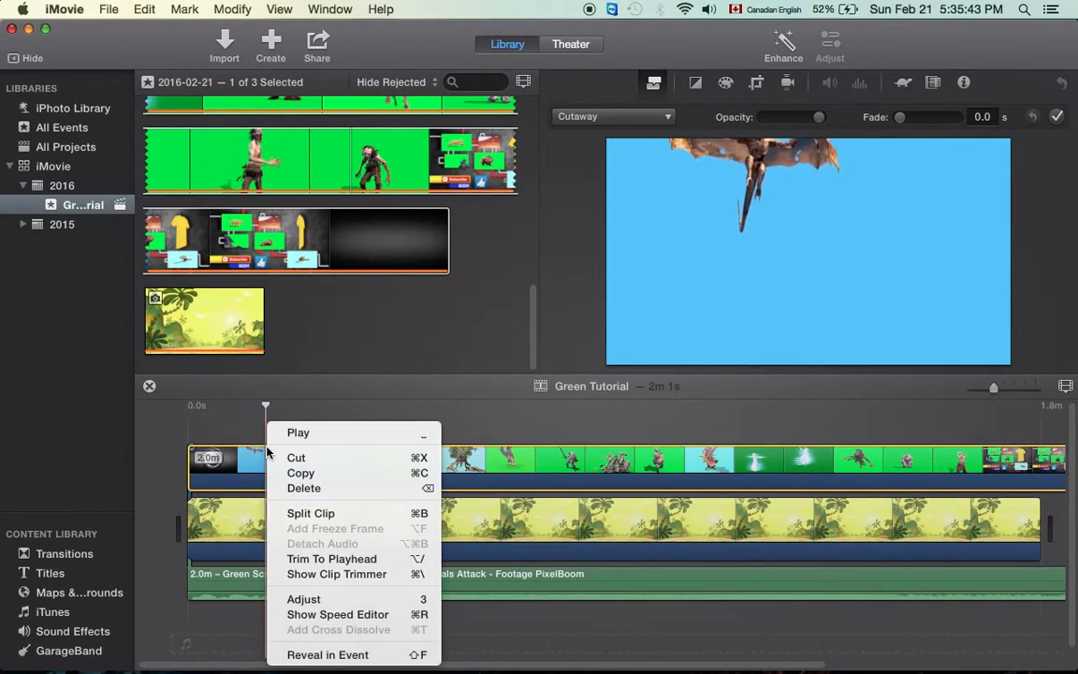
pyautogui.click(289, 450)
# Delete the overlay's intro segment and move the remaining creature footage back to 0.0s above the jungle background
pyautogui.click(246, 472)
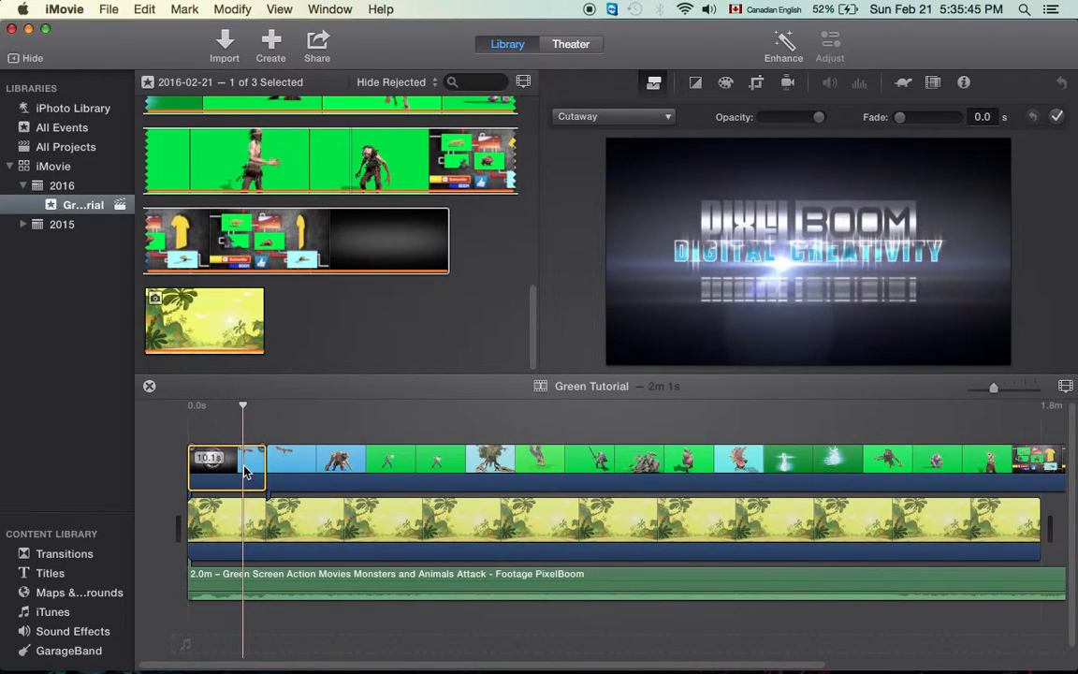
pyautogui.press('Delete')
pyautogui.click(353, 467)
pyautogui.moveTo(381, 465); pyautogui.dragTo(306, 465)
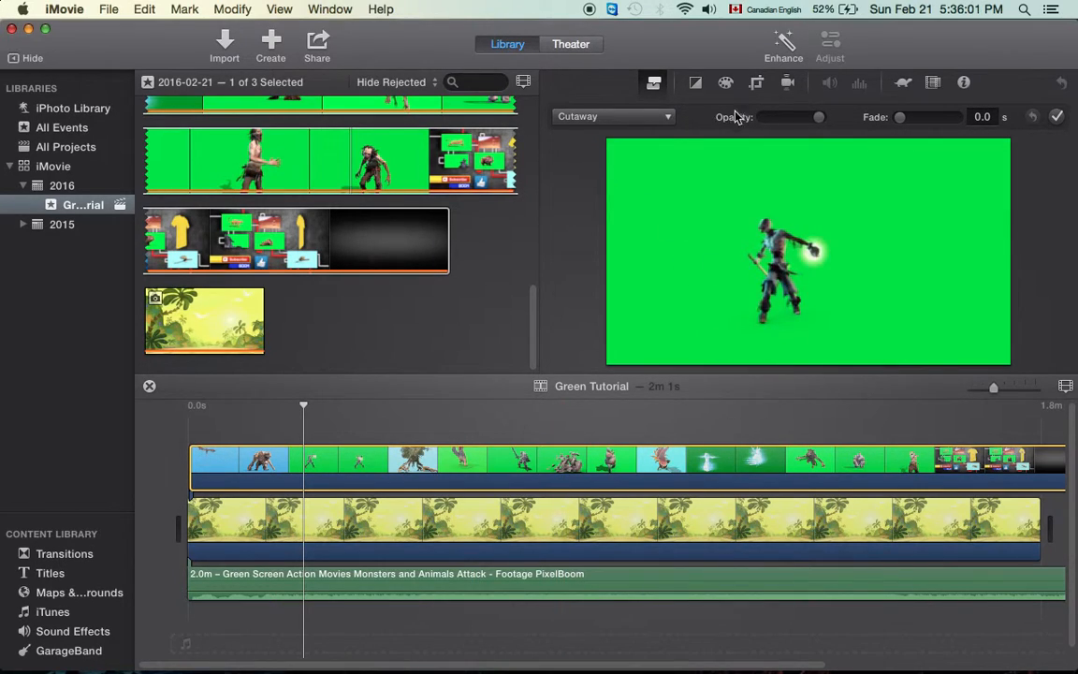
# Set the creature overlay's video overlay mode to Green/Blue Screen
pyautogui.click(656, 86)
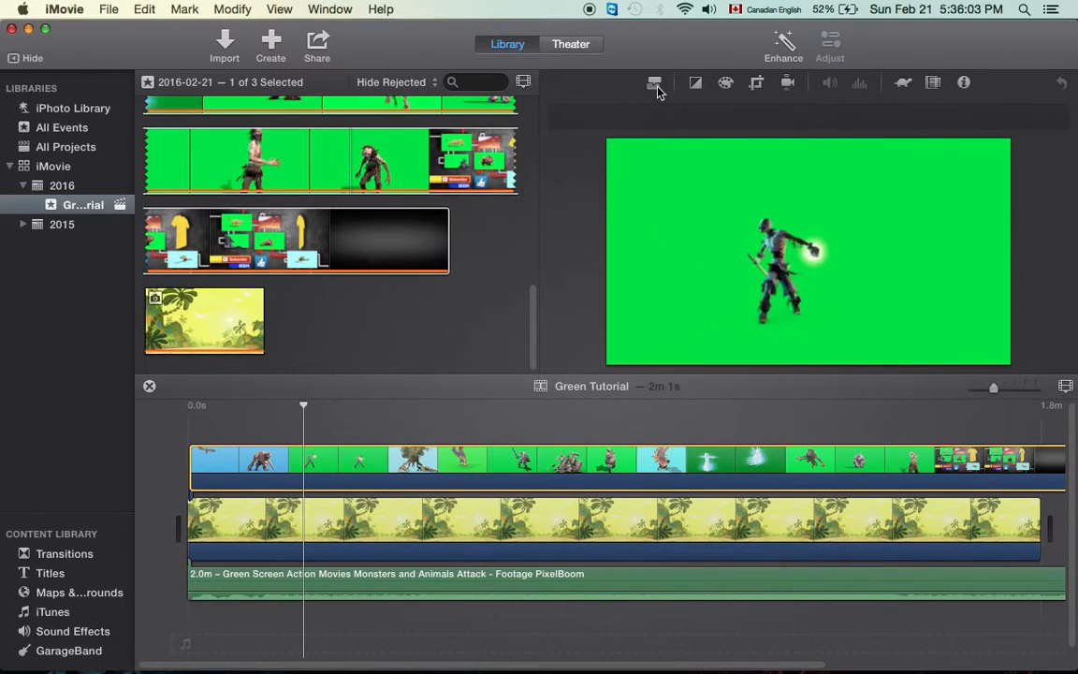
pyautogui.click(498, 465)
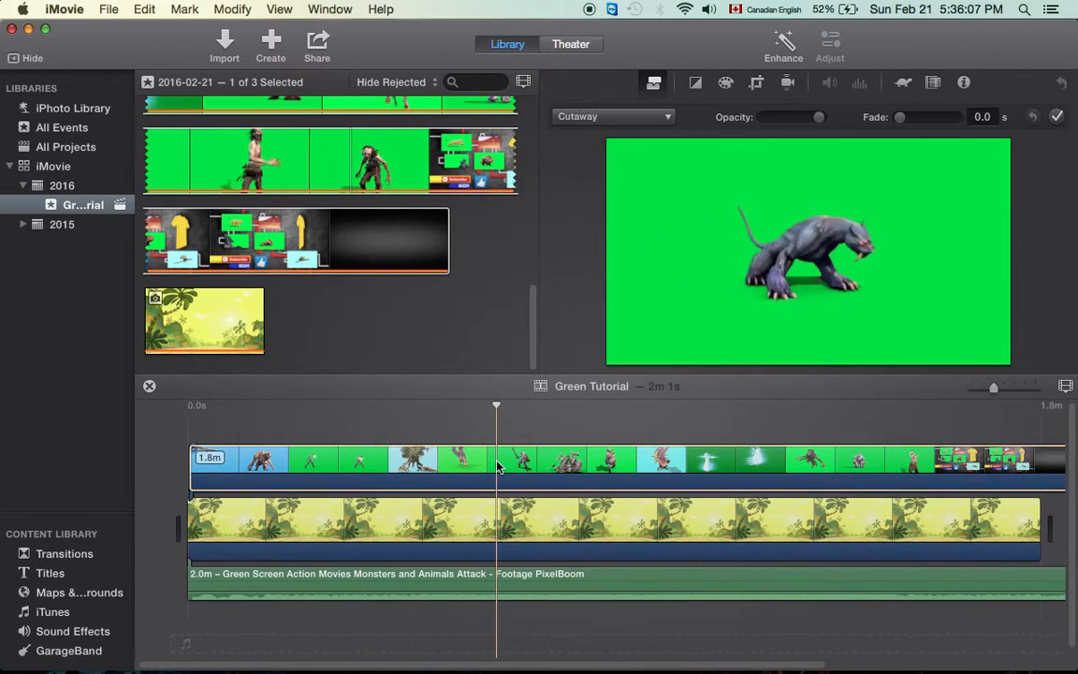
pyautogui.rightClick(497, 465)
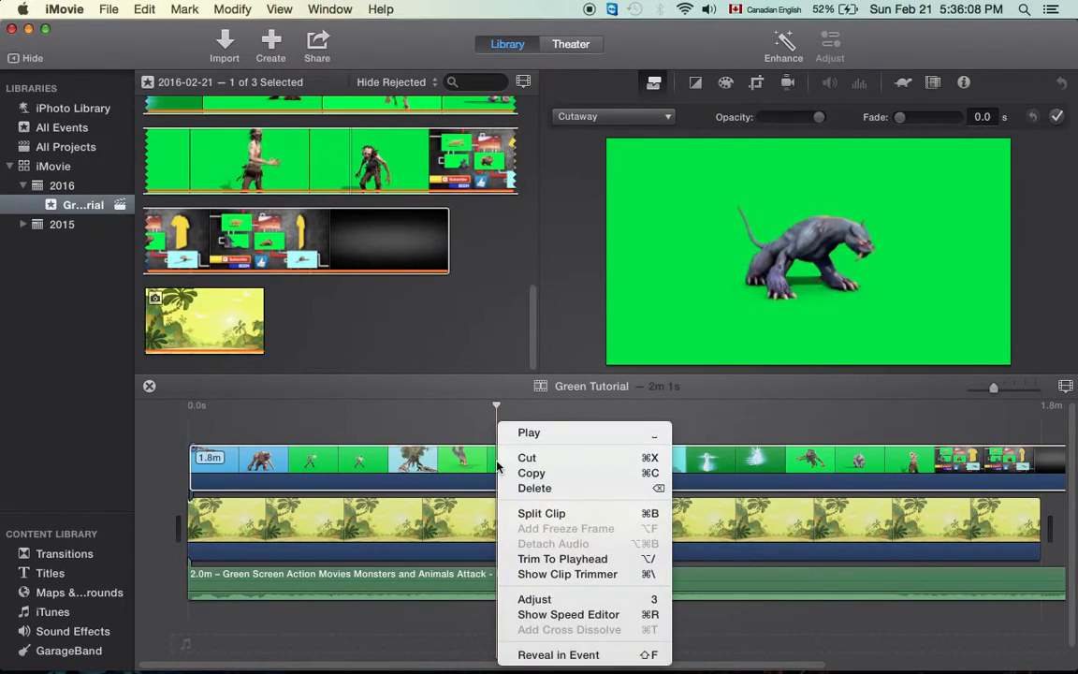
pyautogui.click(517, 599)
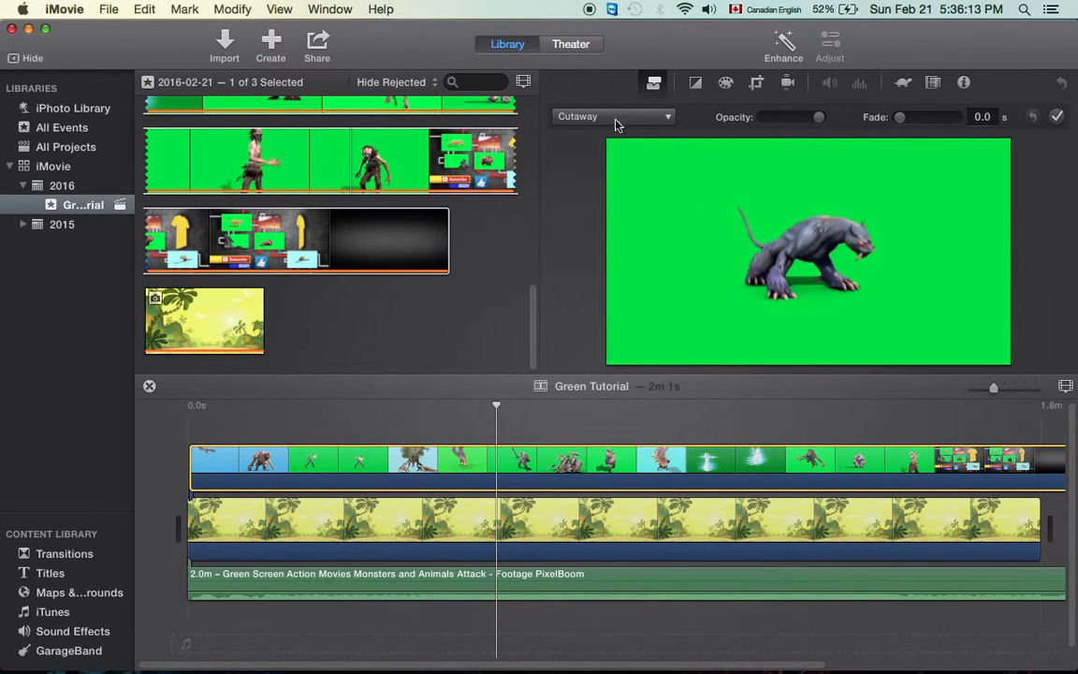
pyautogui.click(656, 84)
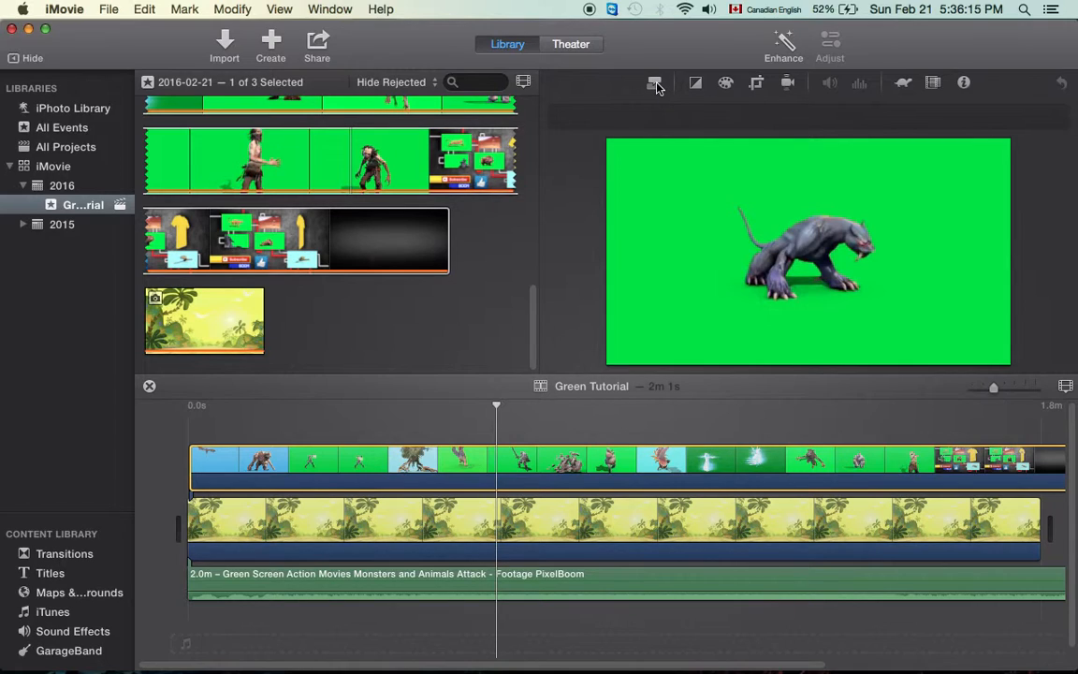
pyautogui.click(656, 84)
pyautogui.click(645, 115)
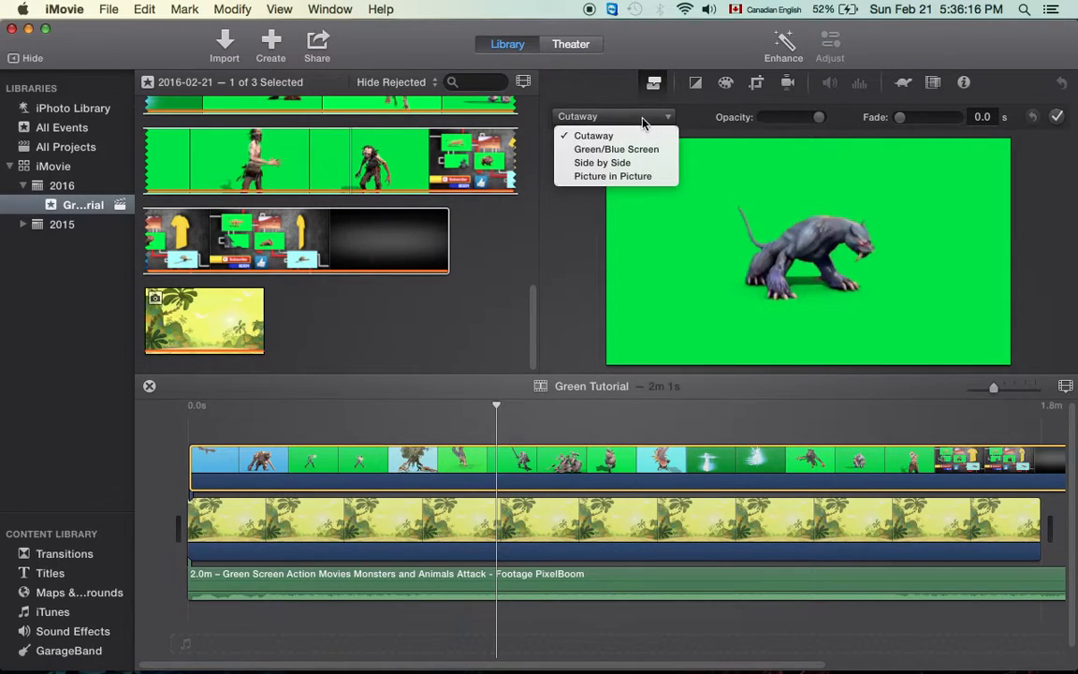
pyautogui.click(604, 151)
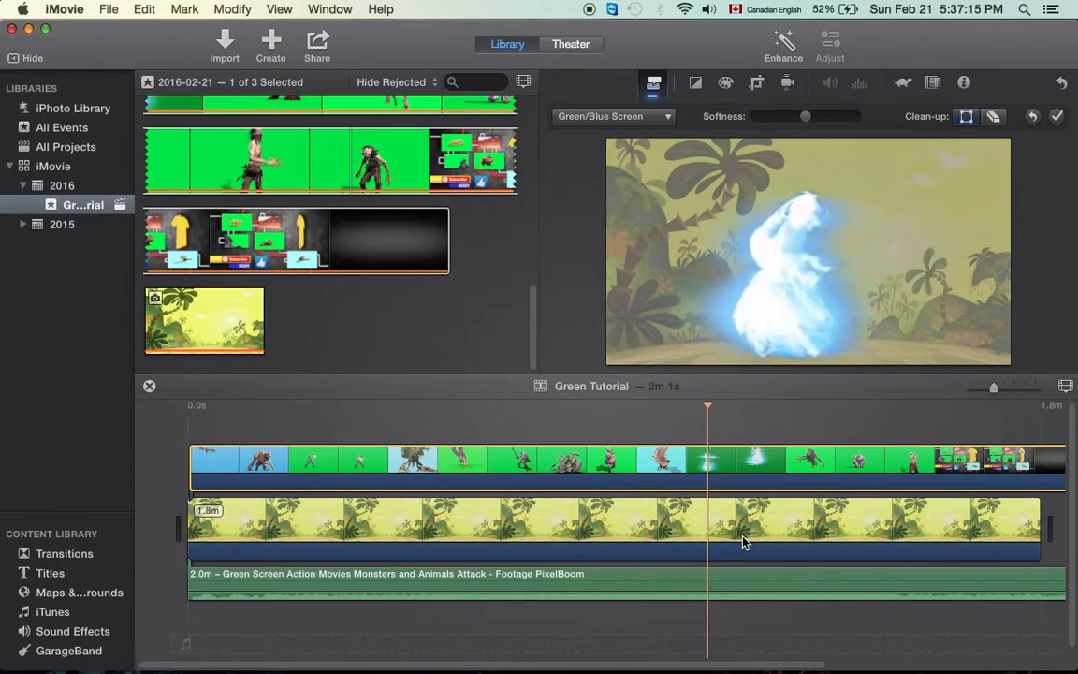
# Stop playback and skim the keyed overlay to examine how the werewolf, flower monster and glowing ghost shots blend with the jungle
pyautogui.press('space')
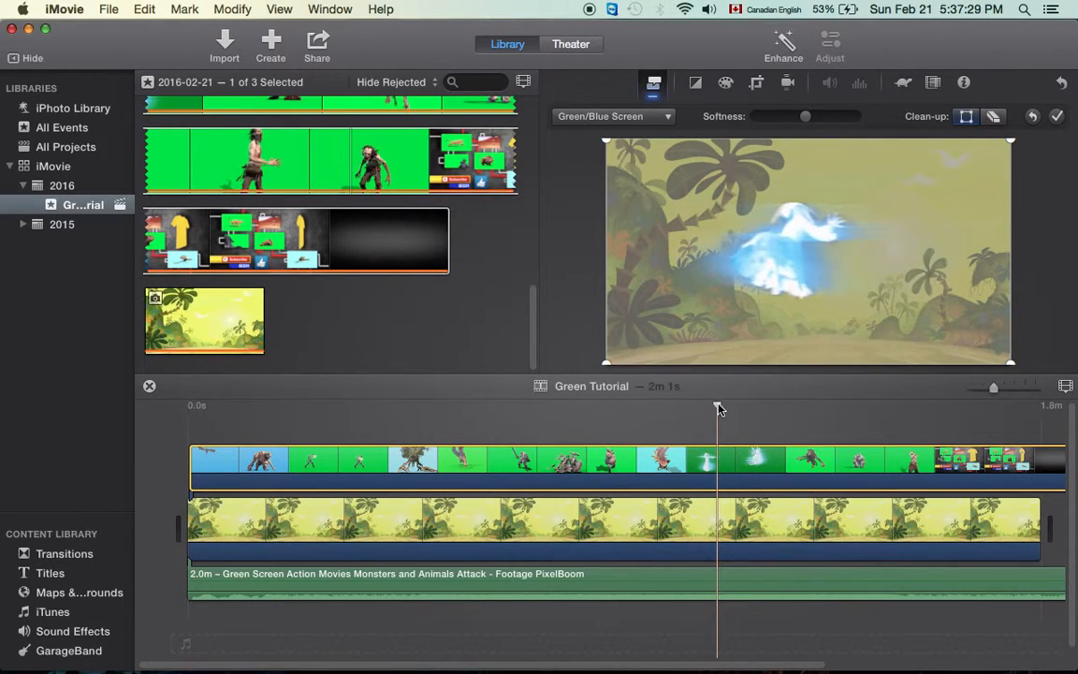
pyautogui.moveTo(717, 405); pyautogui.dragTo(540, 456)
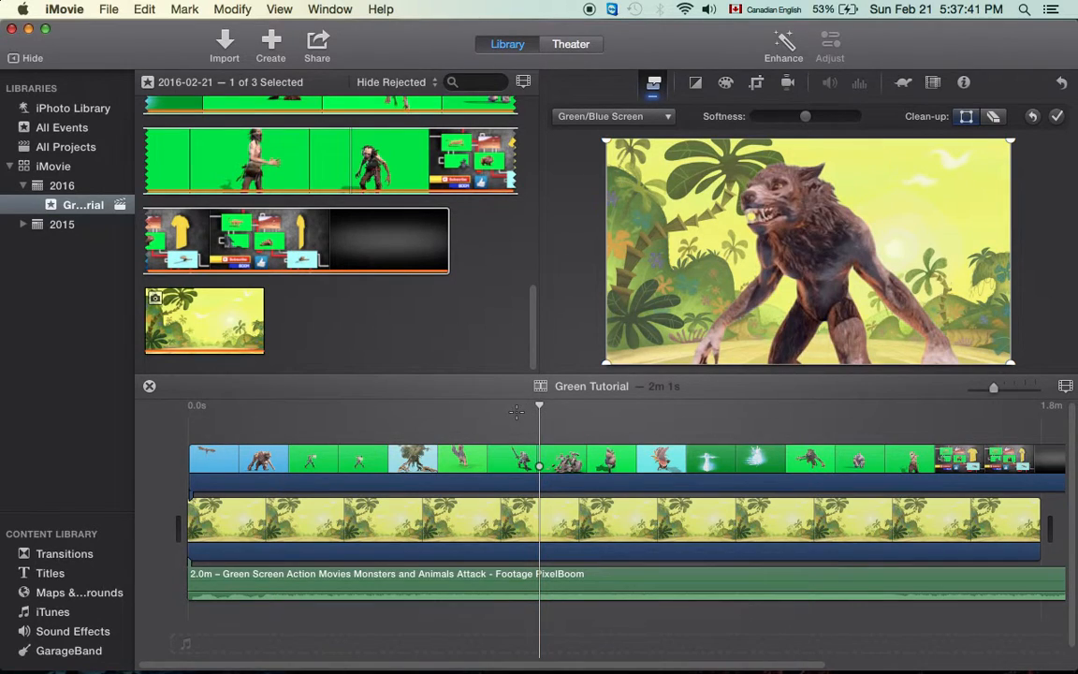
pyautogui.moveTo(539, 408); pyautogui.dragTo(618, 413)
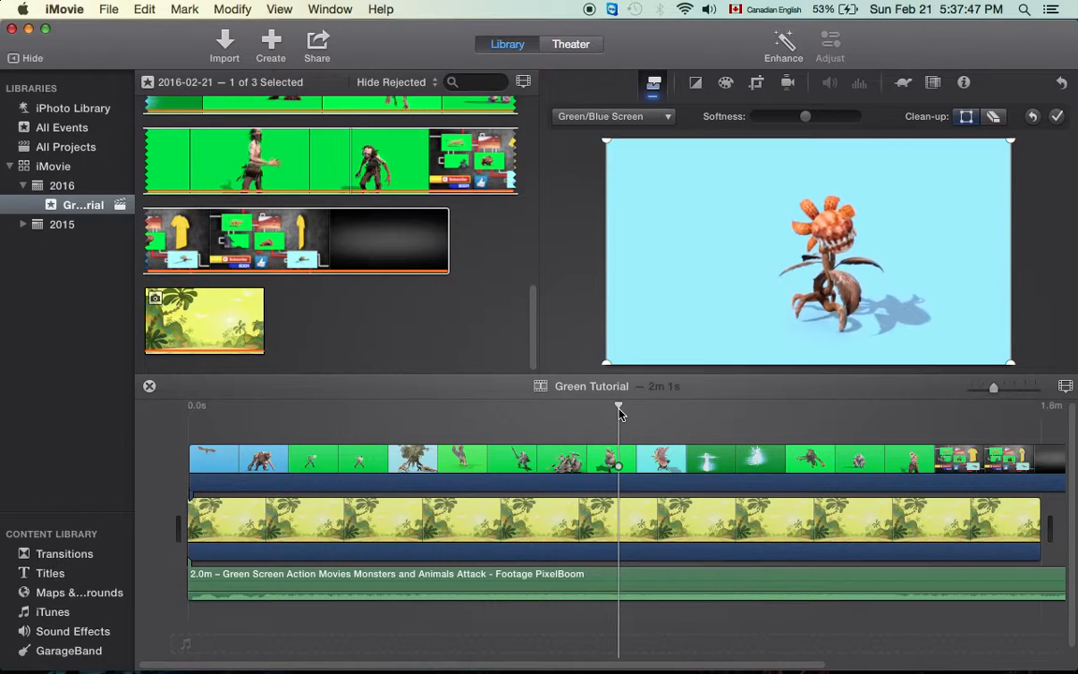
pyautogui.moveTo(618, 414); pyautogui.dragTo(705, 431)
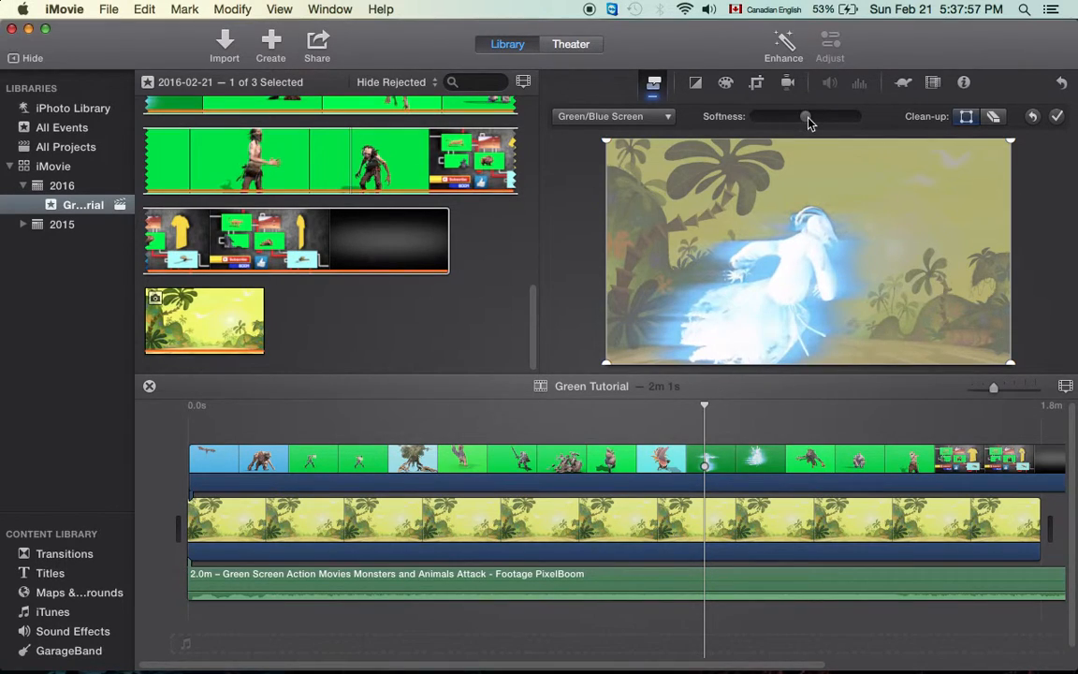
# Lower the key's softness slightly on the glowing ghost shot and check the effect on the neighbouring creature shots
pyautogui.moveTo(808, 119)
pyautogui.mouseDown()
pyautogui.moveTo(853, 119)
pyautogui.moveTo(763, 118)
pyautogui.moveTo(804, 122)
pyautogui.mouseUp()
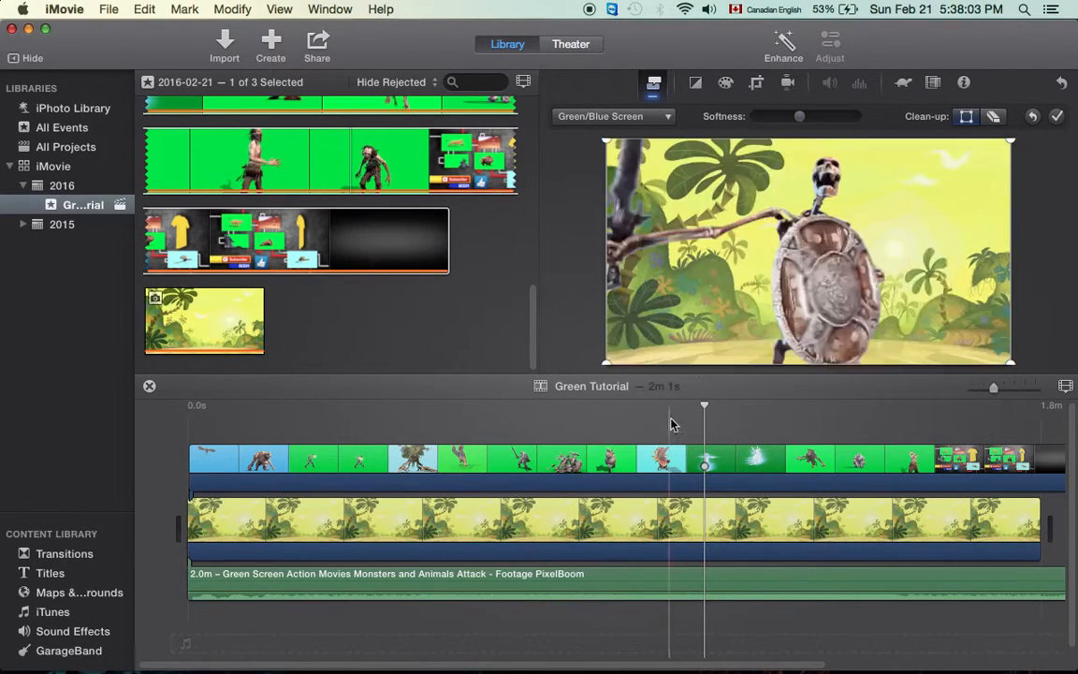
pyautogui.moveTo(704, 407); pyautogui.dragTo(758, 412)
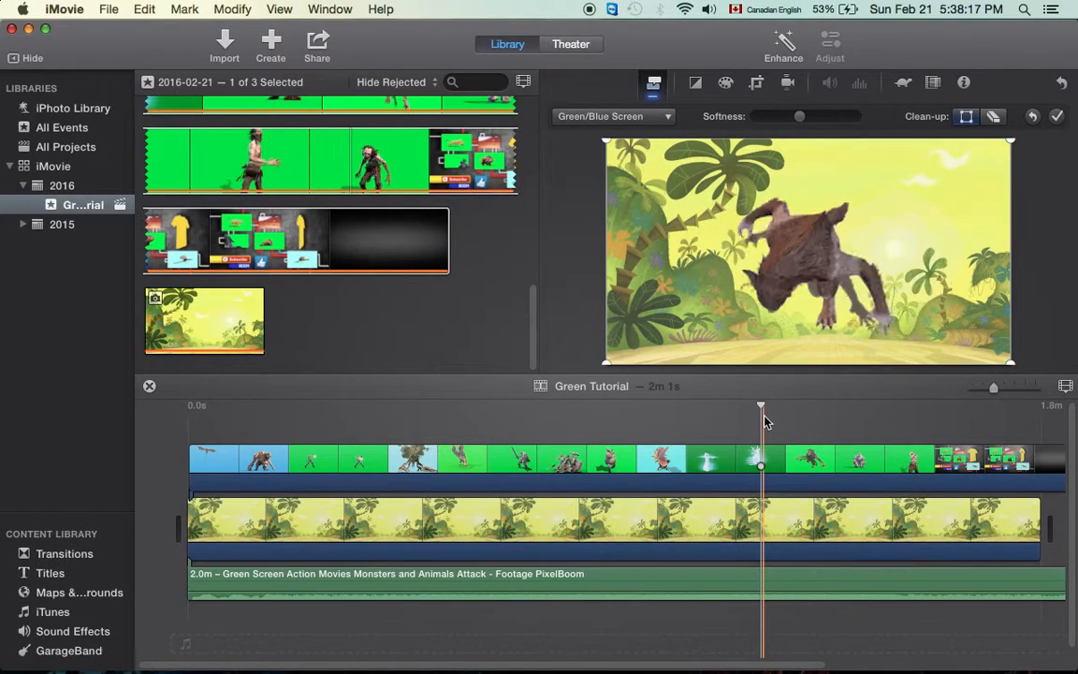
pyautogui.click(700, 418)
pyautogui.moveTo(699, 417); pyautogui.dragTo(506, 427)
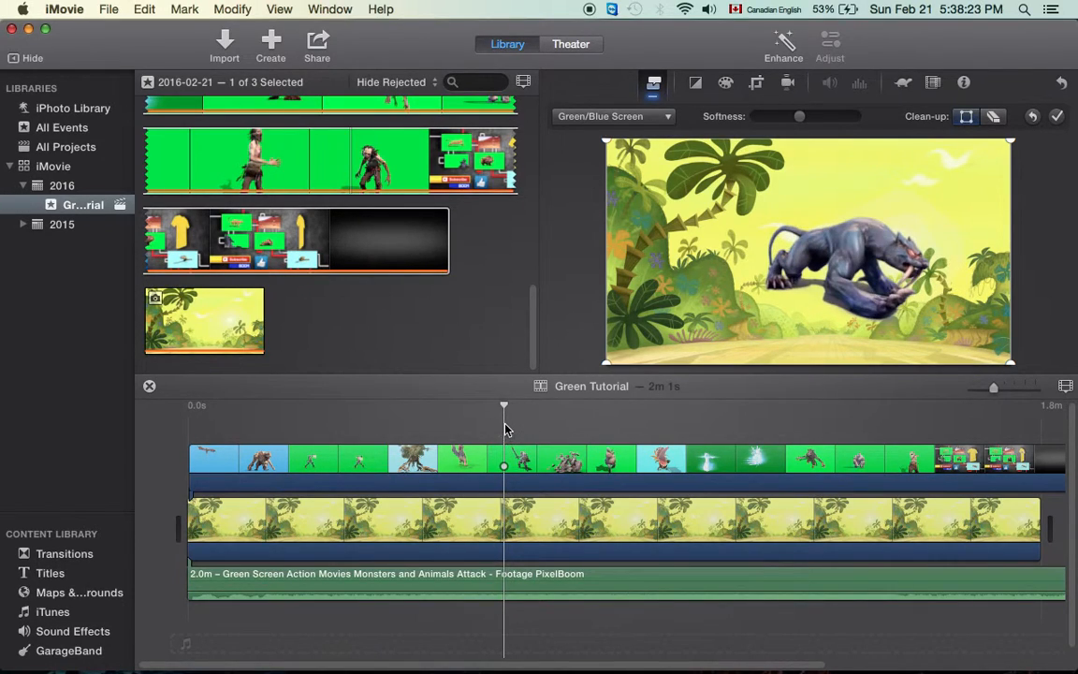
pyautogui.press('space')
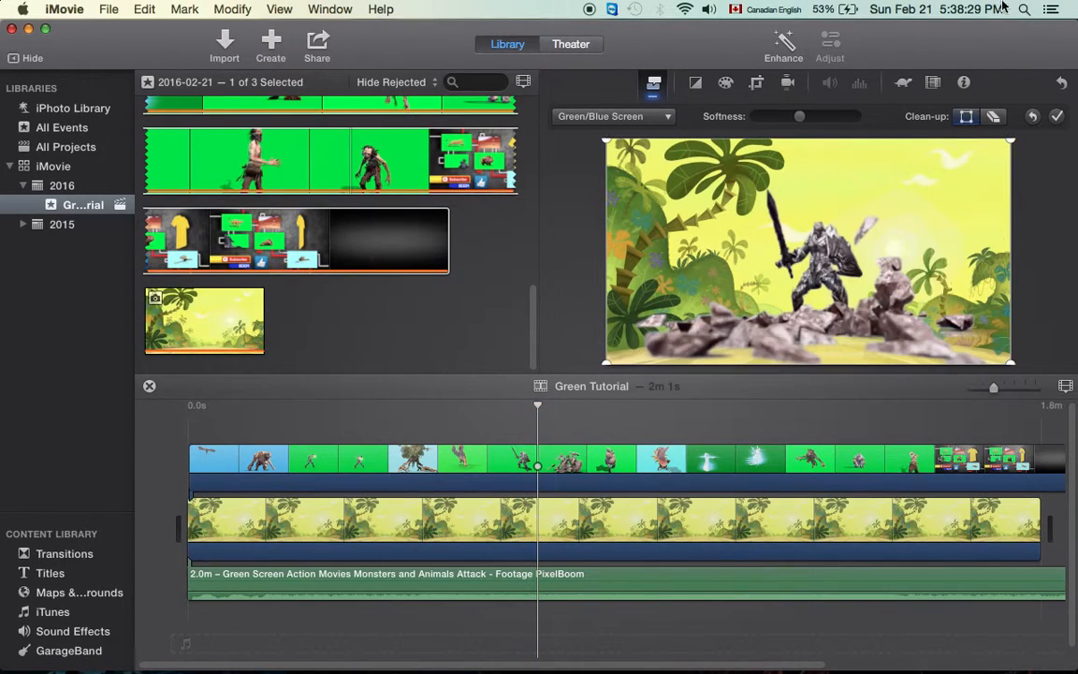
# Lower the key's softness a little further and play the armoured knight shots to check the edges
pyautogui.moveTo(829, 128); pyautogui.dragTo(790, 136)
pyautogui.click(494, 428)
pyautogui.press('space')
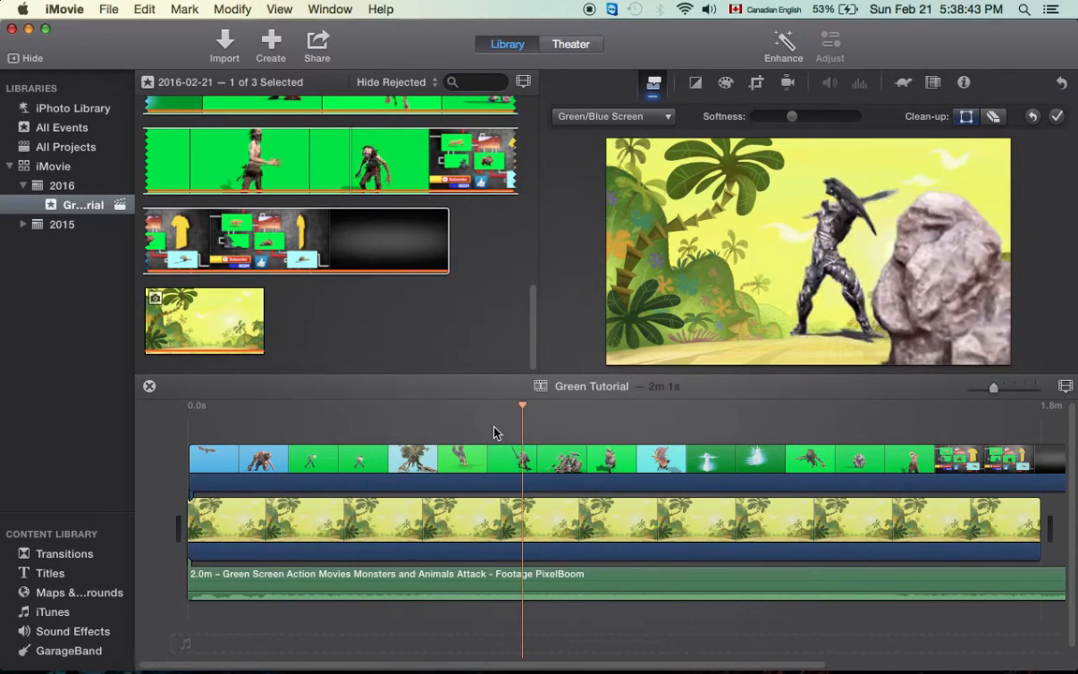
pyautogui.press('space')
pyautogui.moveTo(542, 414); pyautogui.dragTo(386, 447)
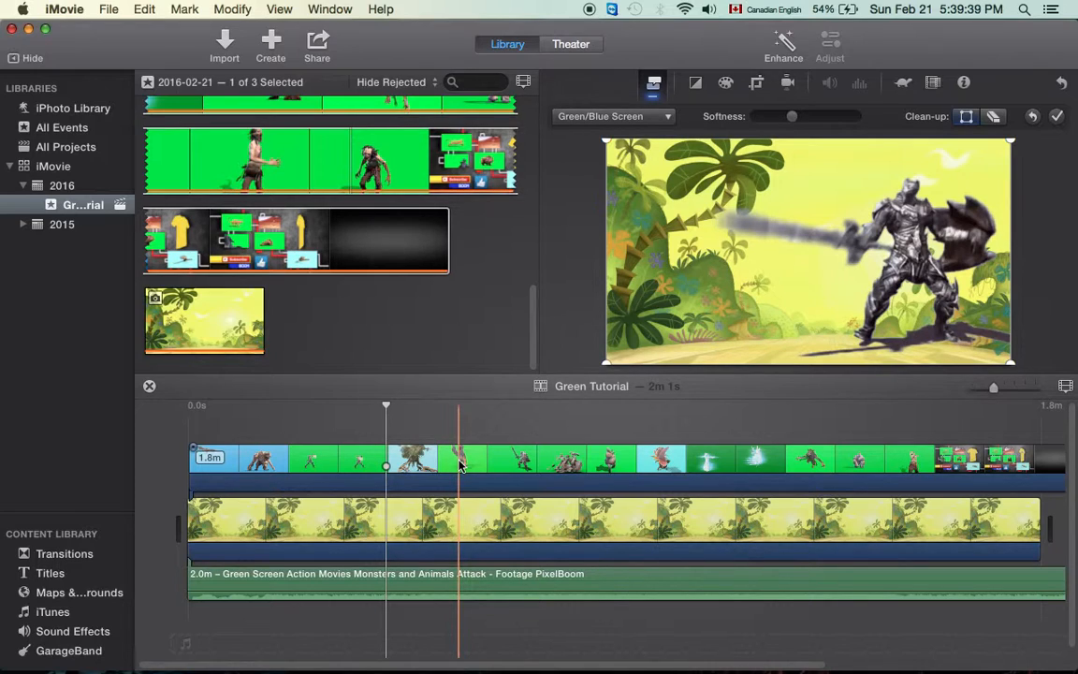
# Switch the overlay to Cutaway, go to the armoured knight shot, and set it back to Green/Blue Screen to compare
pyautogui.click(610, 116)
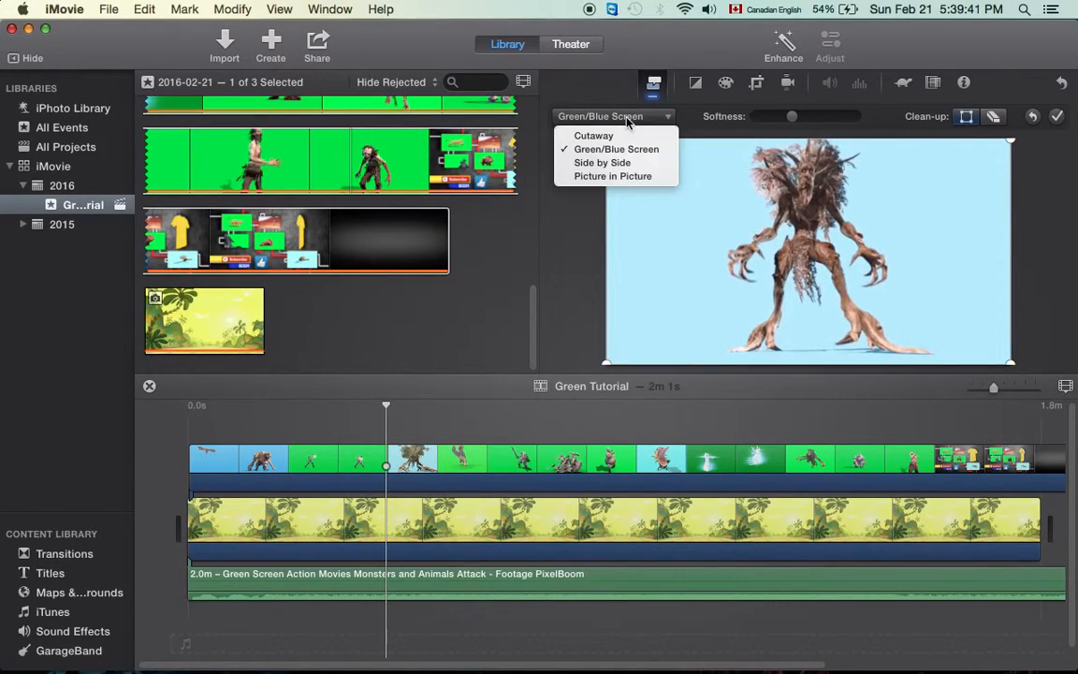
pyautogui.click(606, 137)
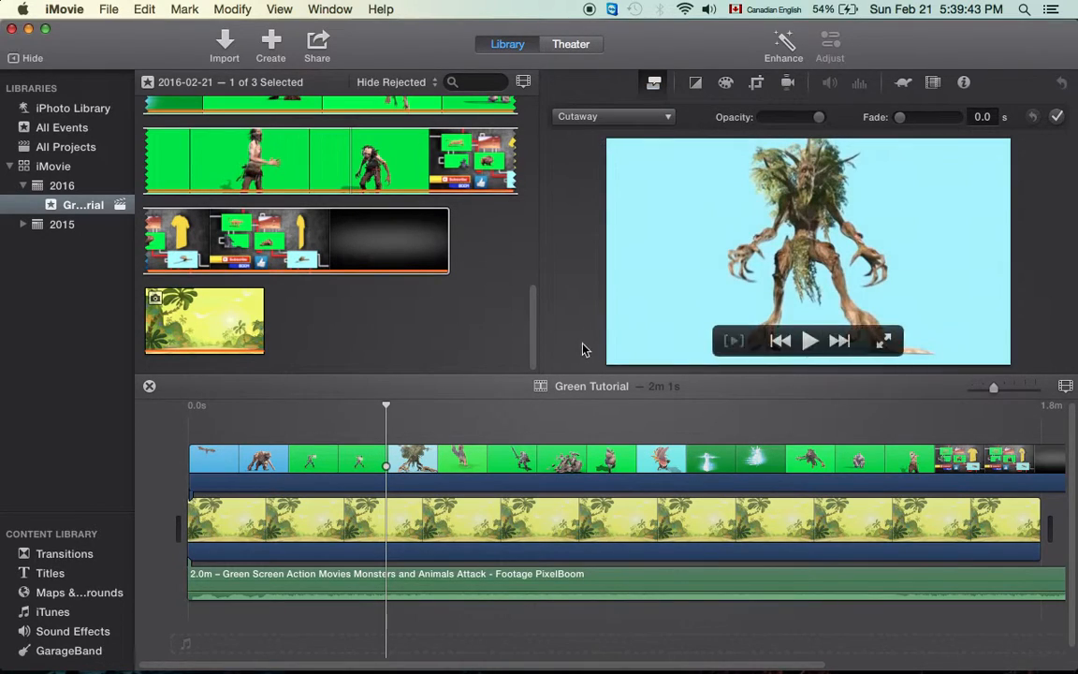
pyautogui.click(460, 455)
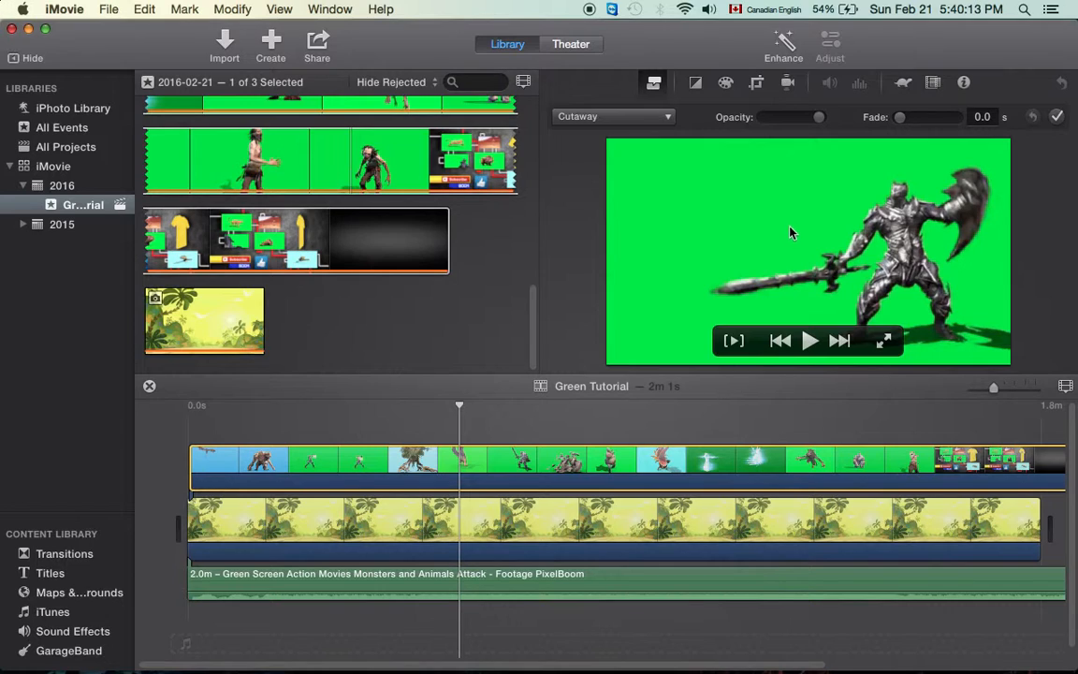
pyautogui.click(632, 118)
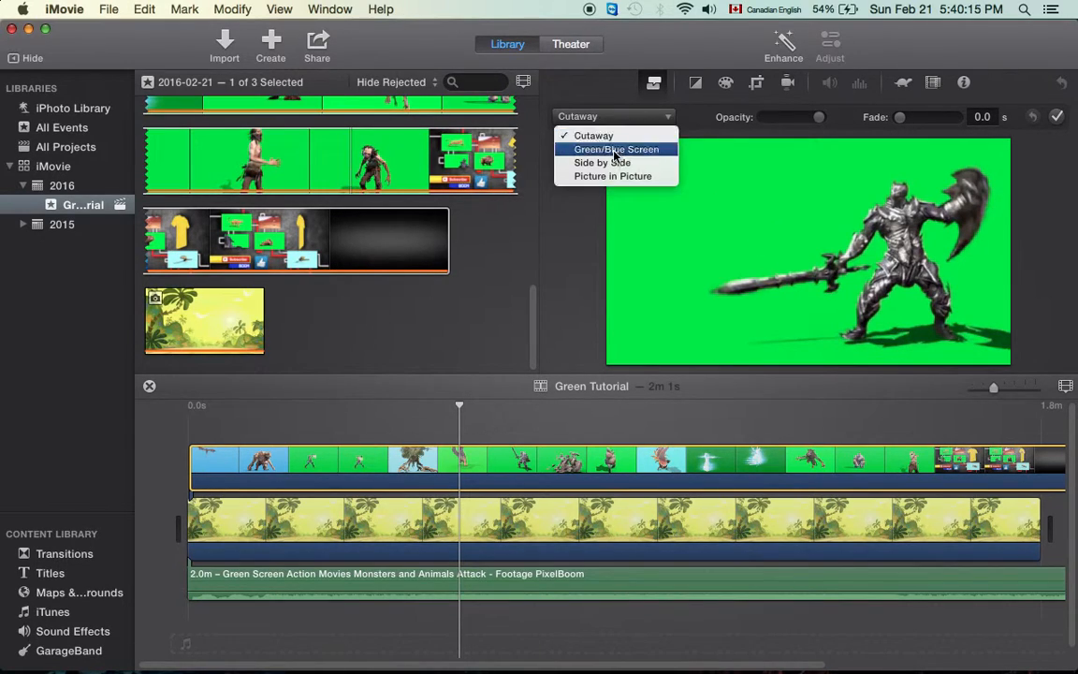
pyautogui.click(618, 152)
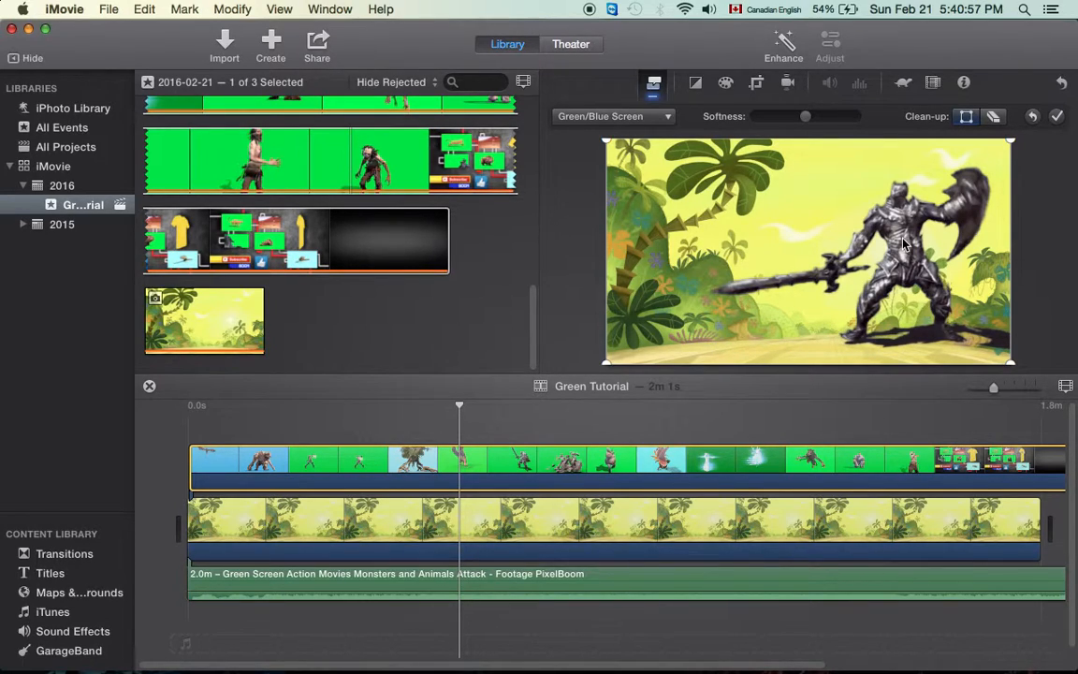
pyautogui.moveTo(861, 269)
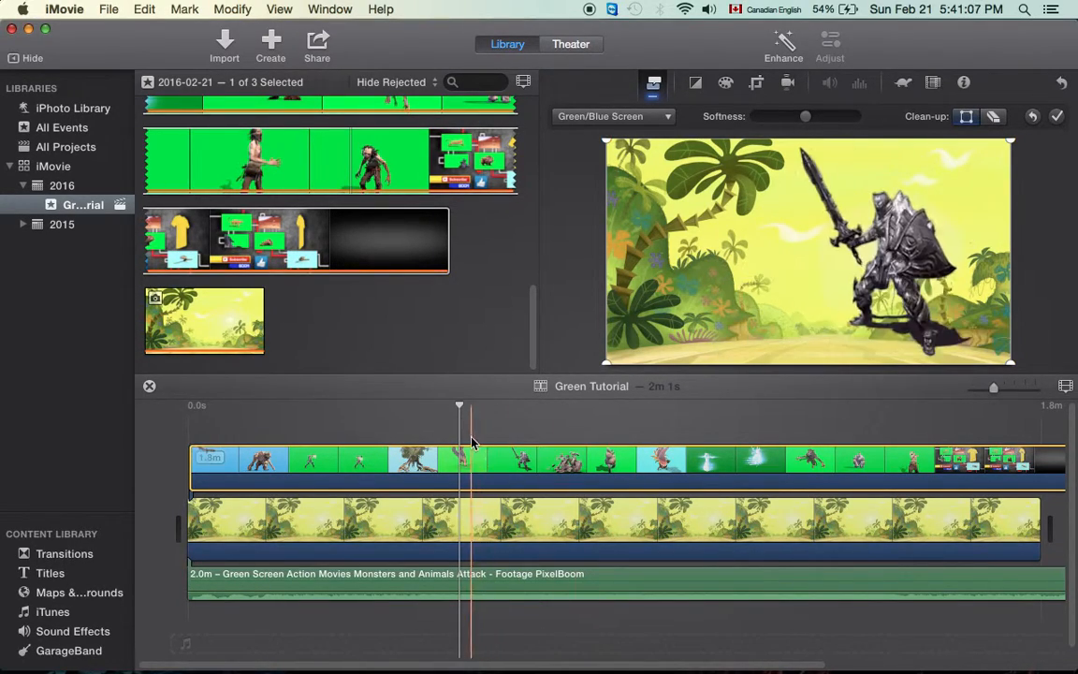
# Compare the large zombie shot in Cutaway mode with the same shot in Green/Blue Screen mode
pyautogui.click(596, 442)
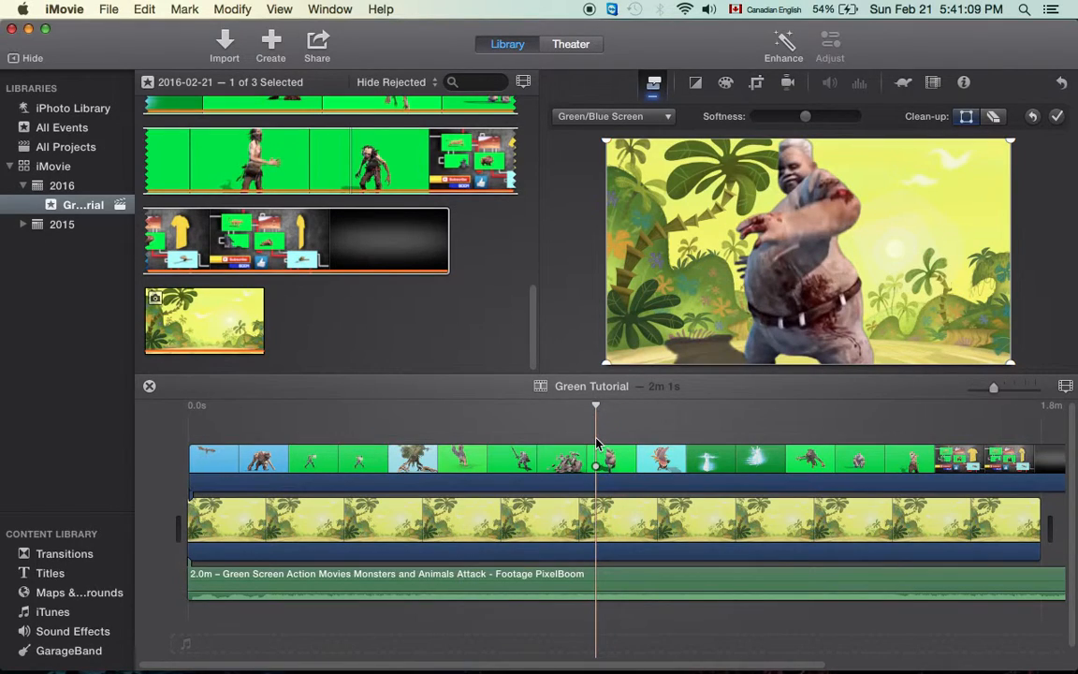
pyautogui.click(570, 114)
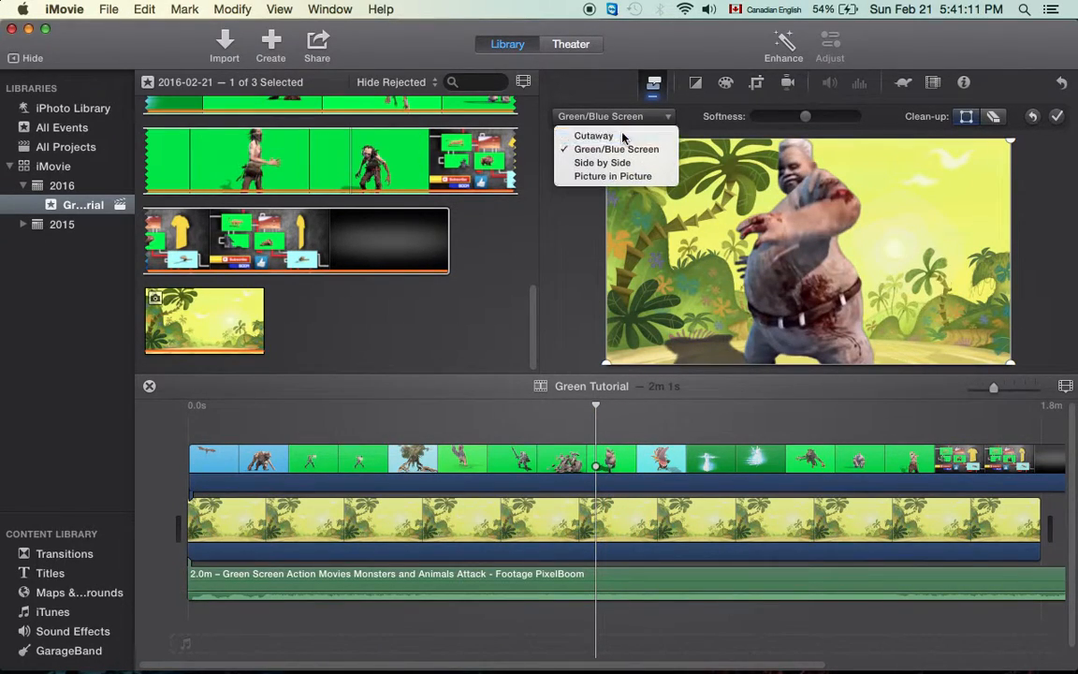
pyautogui.click(622, 136)
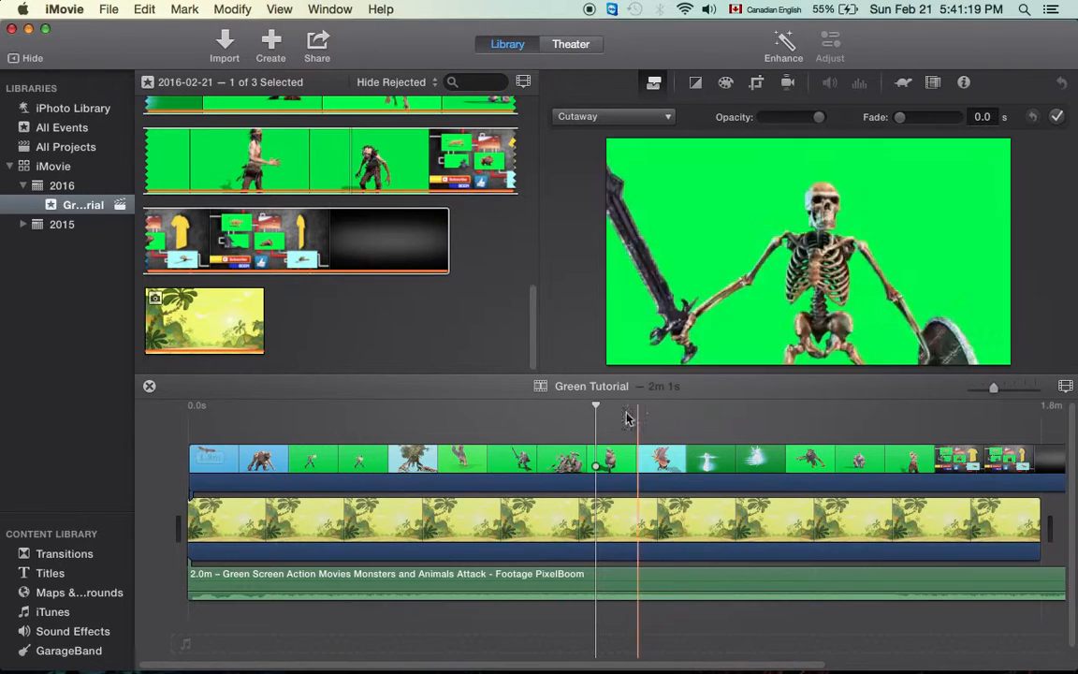
pyautogui.click(613, 116)
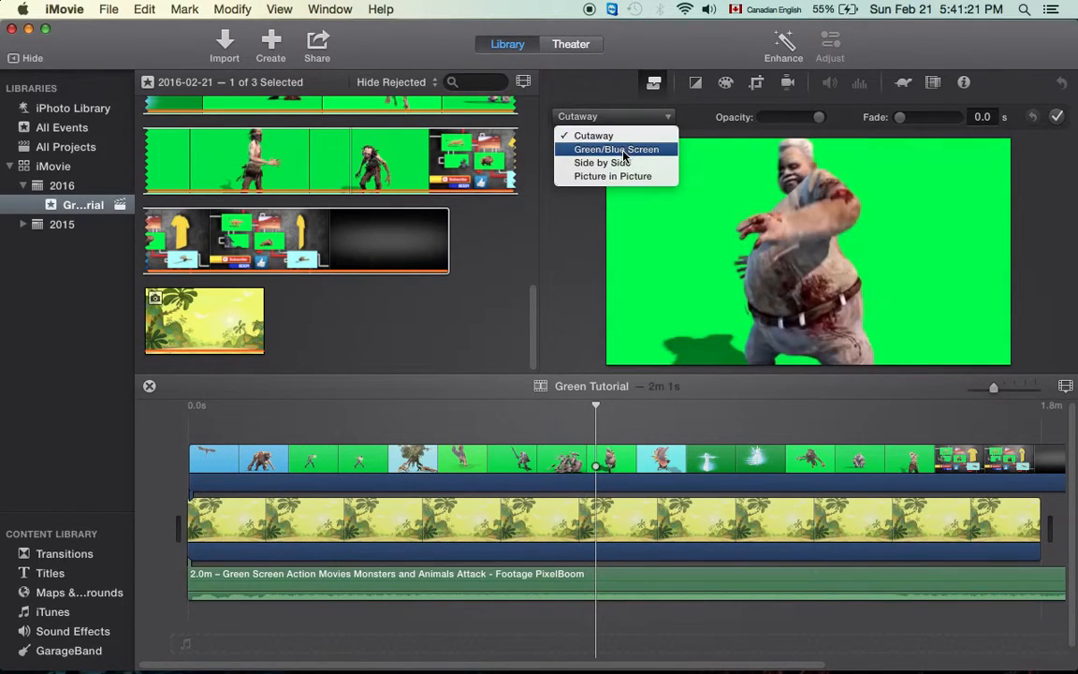
pyautogui.click(623, 149)
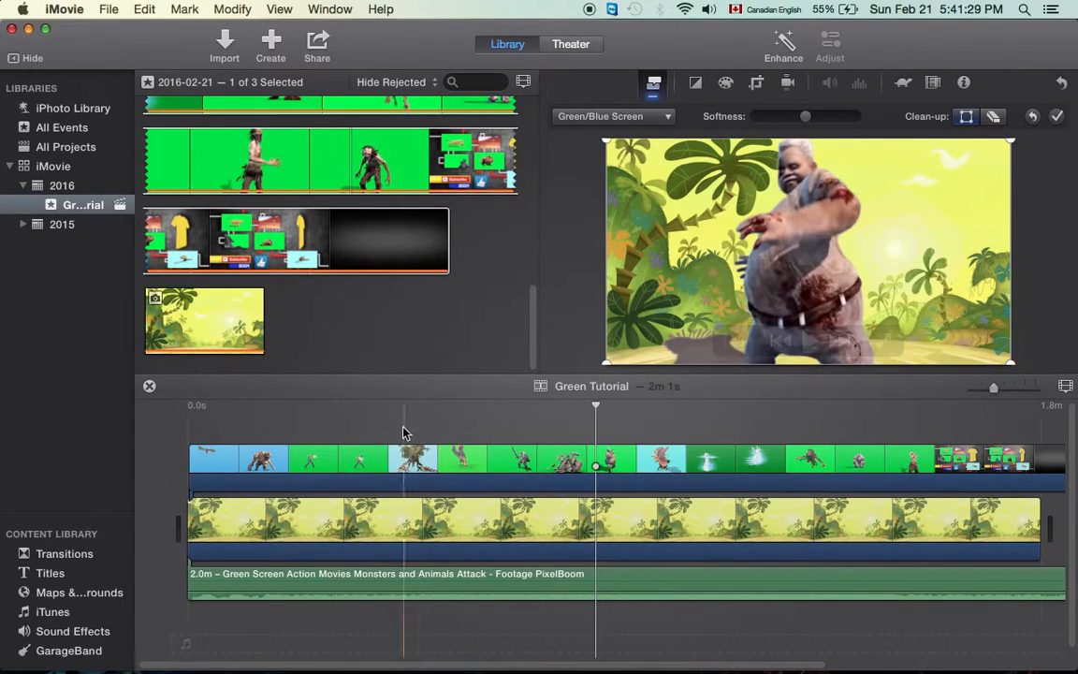
# Play the keyed footage from the shot of the fighter holding a glowing orb
pyautogui.click(316, 426)
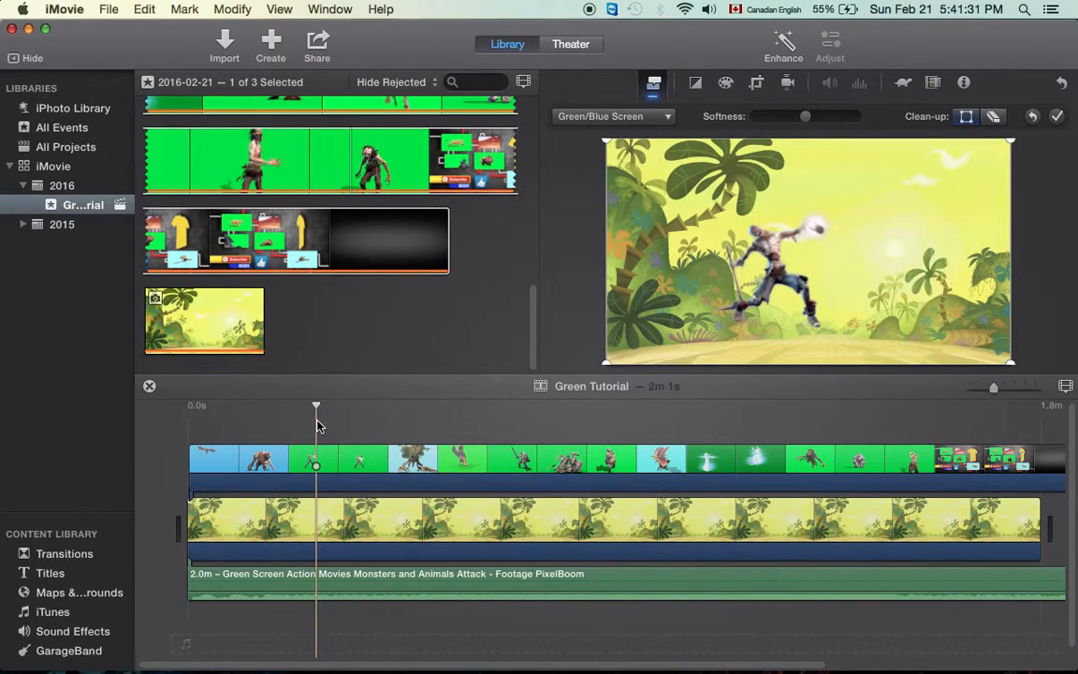
pyautogui.press('space')
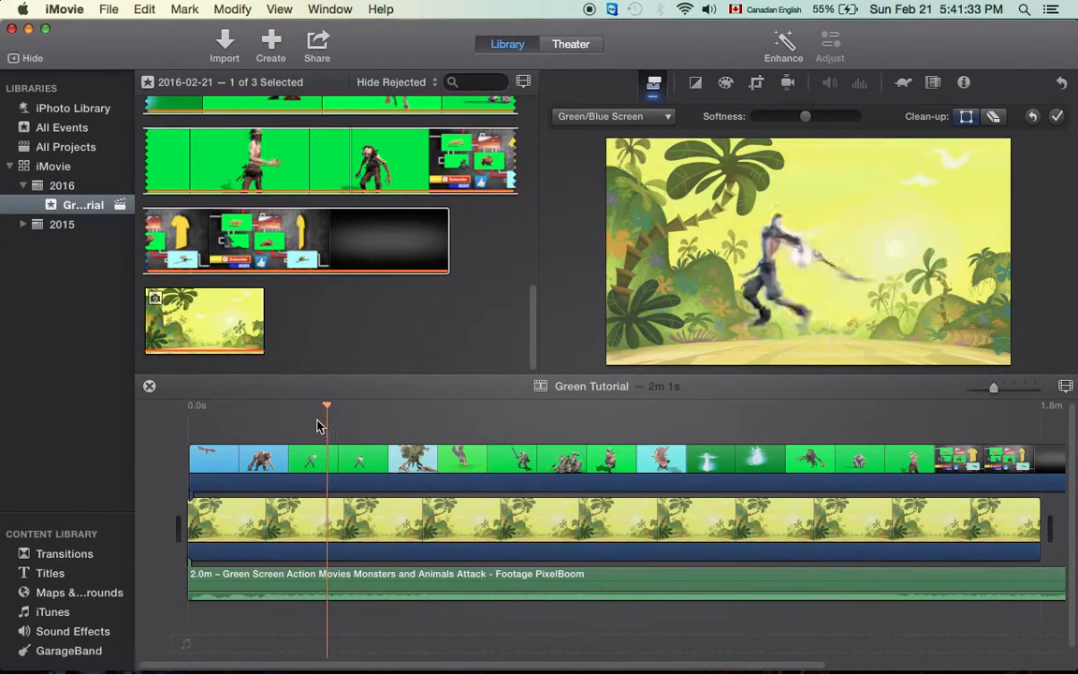